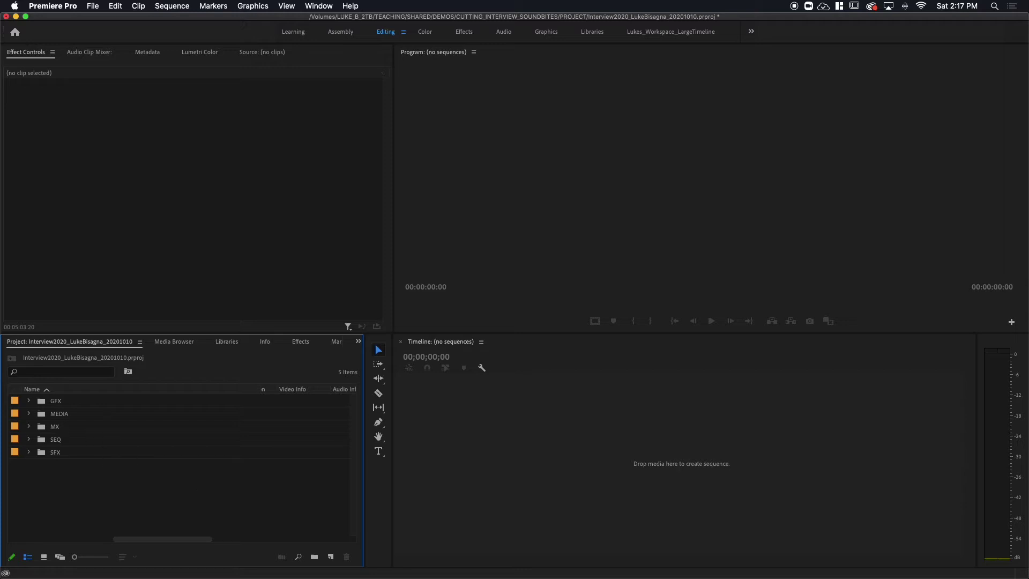
- Expand MEDIA > INTERVIEW and its G9, GH5 and H6 subfolders in the Project panel
{"action": "left_click", "coordinate": [28, 415]}
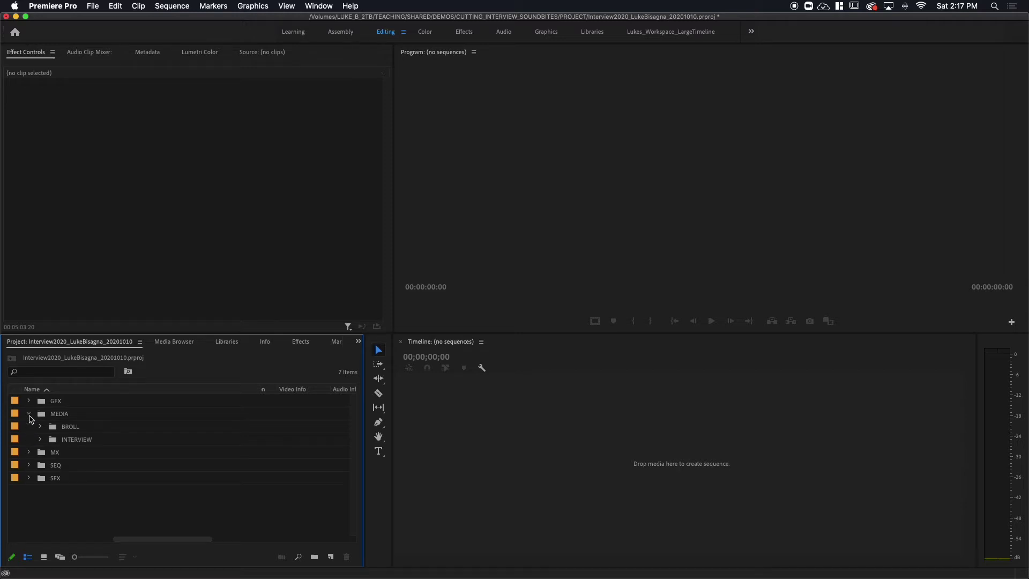
{"action": "left_click", "coordinate": [40, 439]}
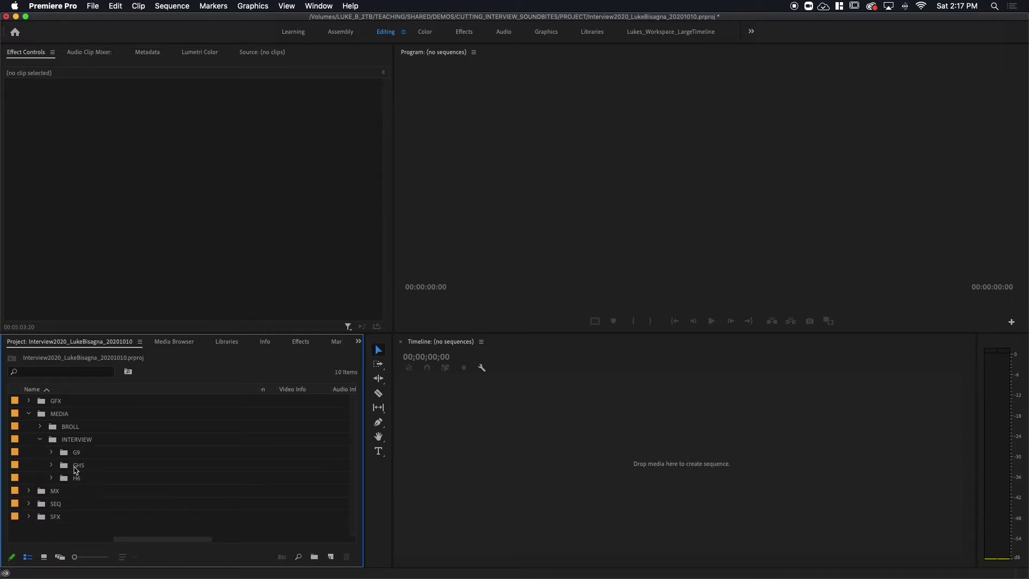
{"action": "left_click", "coordinate": [51, 452]}
{"action": "left_click", "coordinate": [51, 478]}
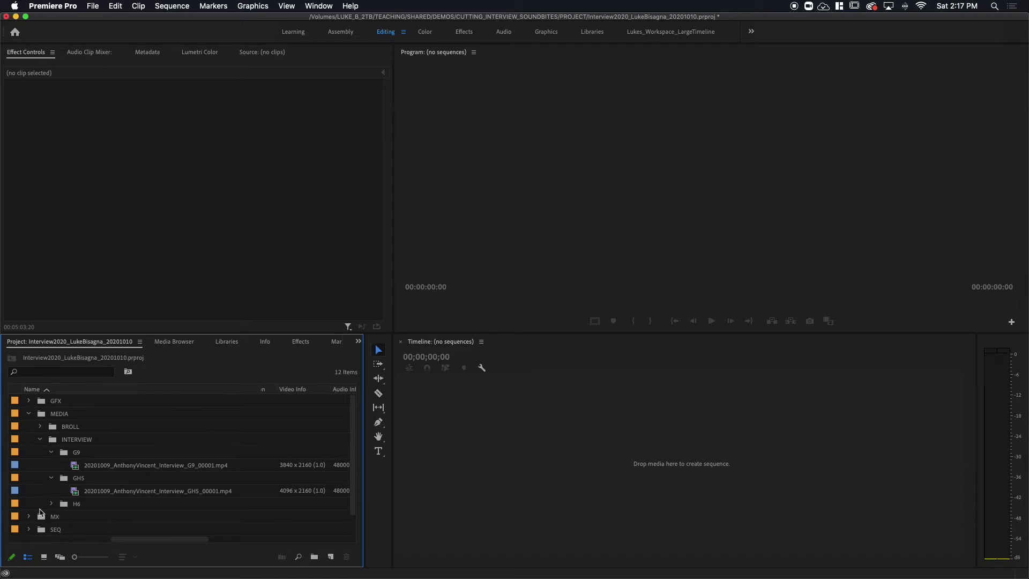
{"action": "left_click", "coordinate": [51, 504]}
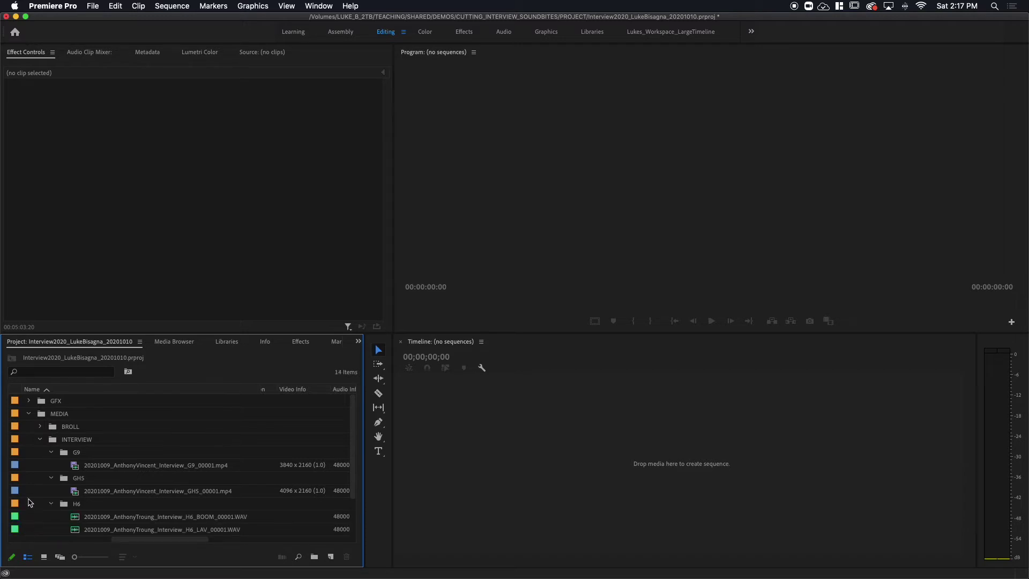
- Scroll the Project panel columns to check the clips' frame rate and media start
{"action": "scroll", "coordinate": [32, 496], "scroll_direction": "down", "scroll_amount": 2}
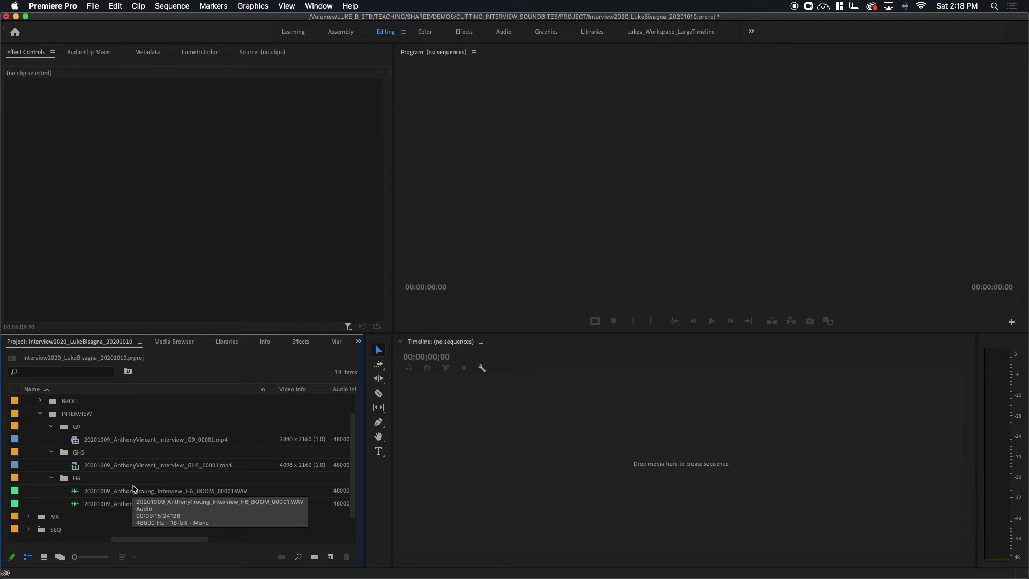
{"action": "left_click_drag", "start_coordinate": [161, 539], "coordinate": [63, 545]}
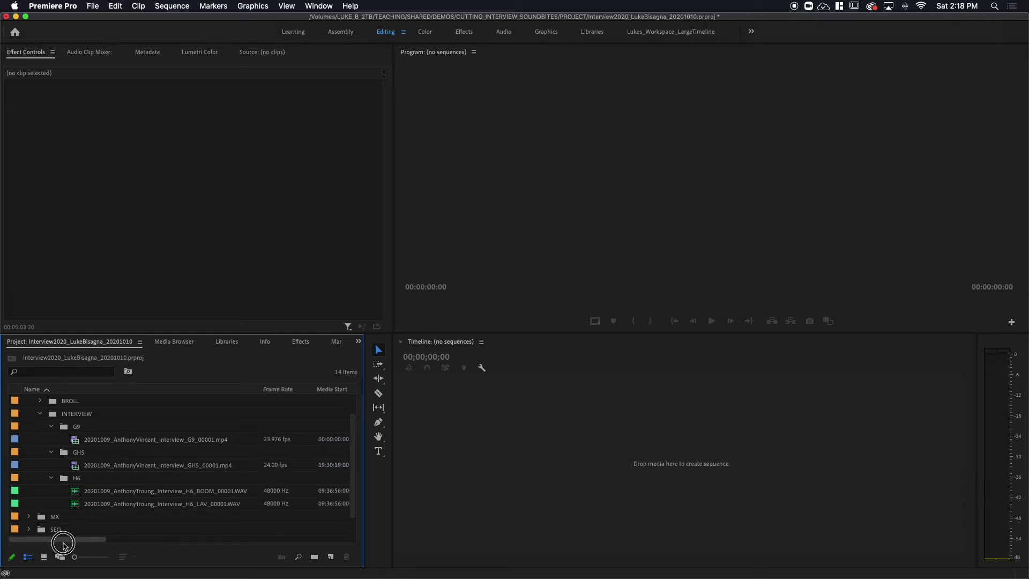
{"action": "mouse_move", "coordinate": [63, 545]}
{"action": "left_mouse_down"}
{"action": "mouse_move", "coordinate": [128, 542]}
{"action": "mouse_move", "coordinate": [52, 549]}
{"action": "left_mouse_up"}
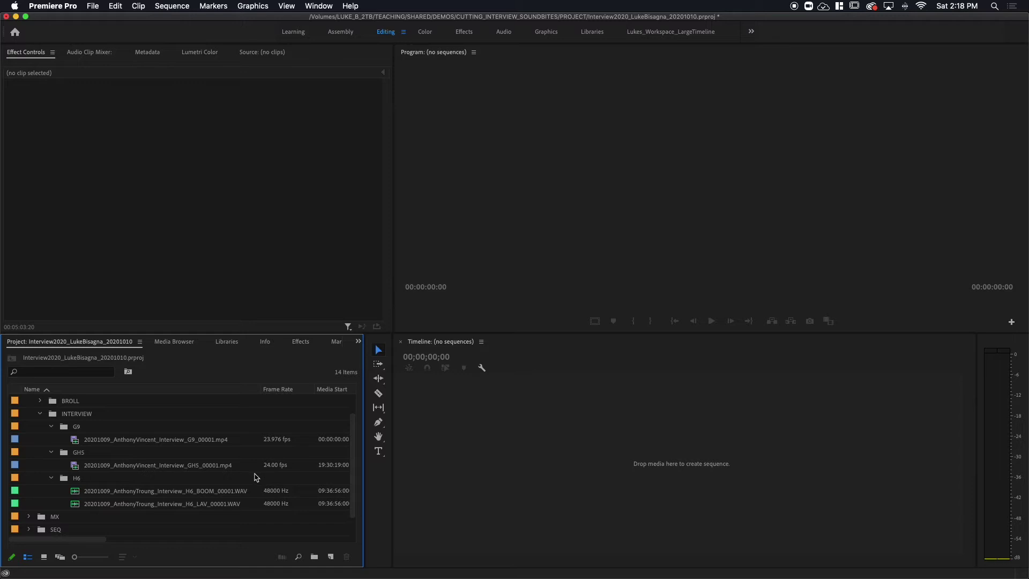
{"action": "left_click_drag", "start_coordinate": [69, 542], "coordinate": [172, 550]}
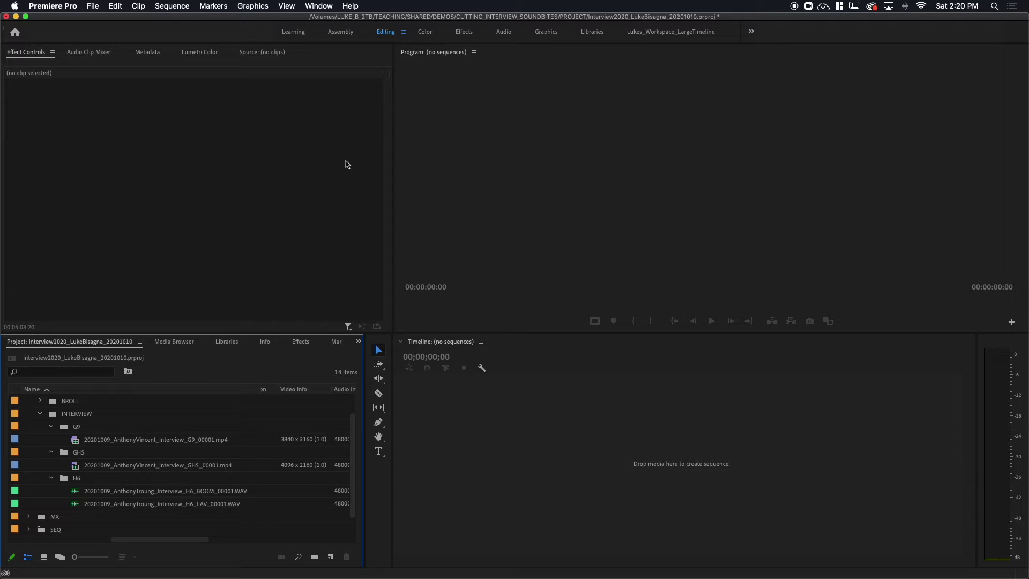
- Start a new sequence from File > New > Sequence (Cmd+N)
{"action": "left_click", "coordinate": [89, 8]}
{"action": "mouse_move", "coordinate": [95, 19]}
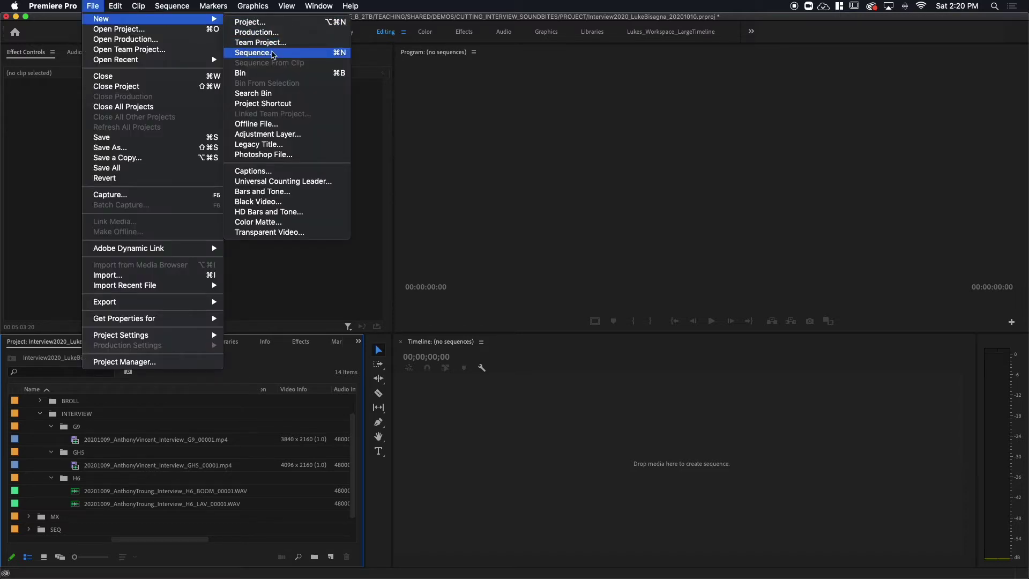
{"action": "left_click", "coordinate": [272, 52]}
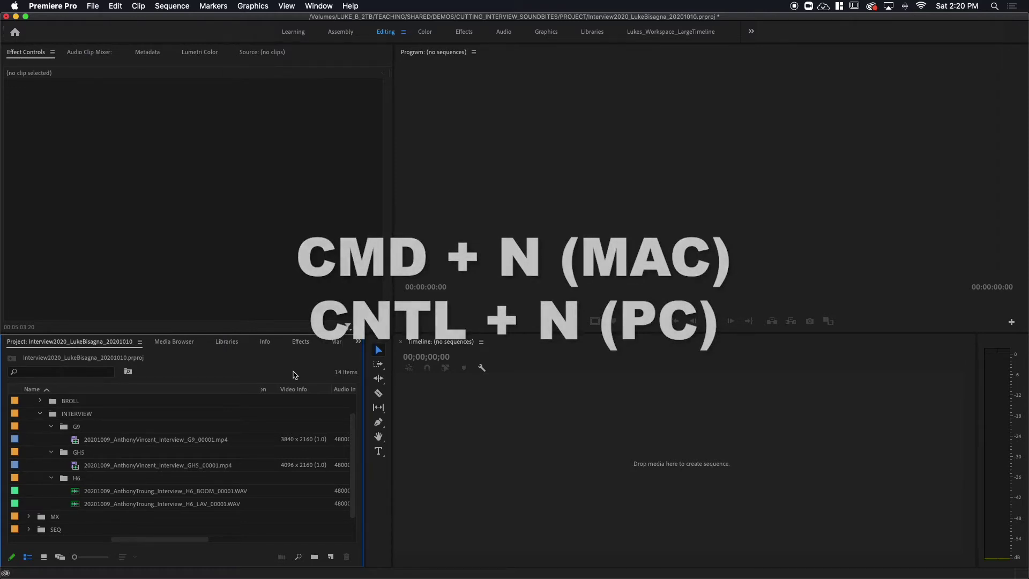
{"action": "key", "text": "super+n"}
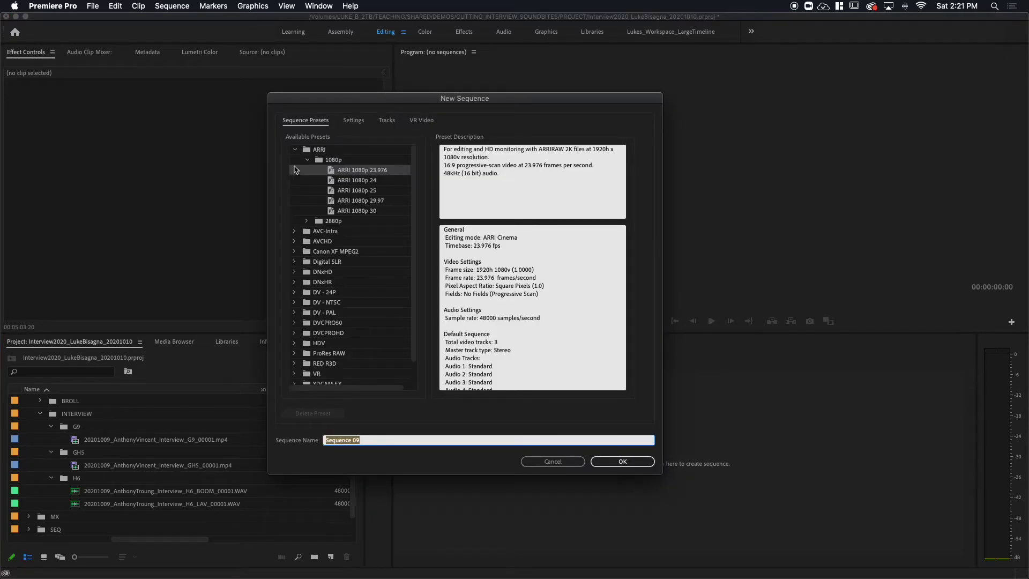
- Choose the XDCAM HD422 1080p24 preset (1920x1080, 23.976 fps) under Sequence Presets
{"action": "left_click", "coordinate": [295, 150]}
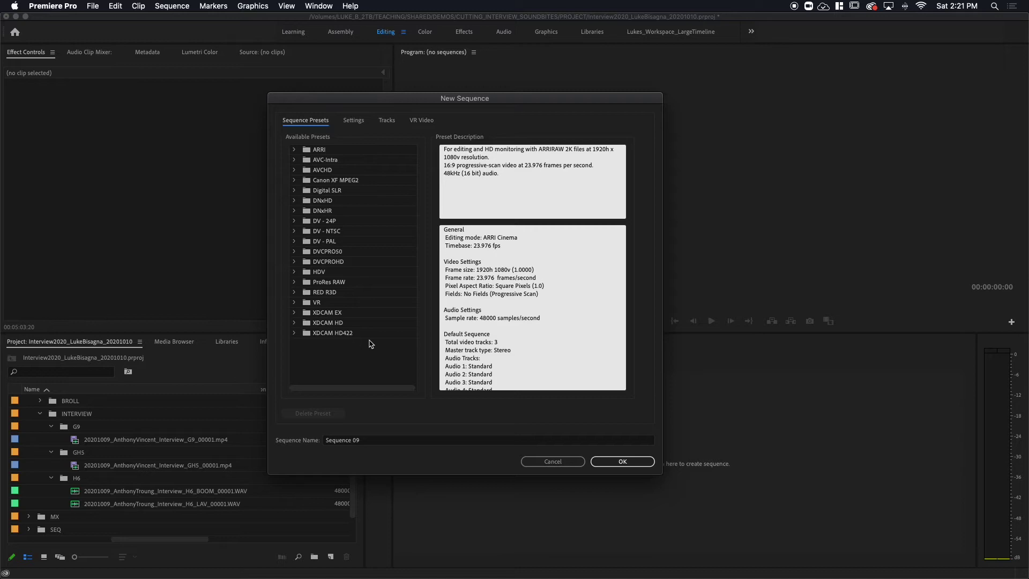
{"action": "left_click", "coordinate": [295, 334]}
{"action": "left_click", "coordinate": [307, 353]}
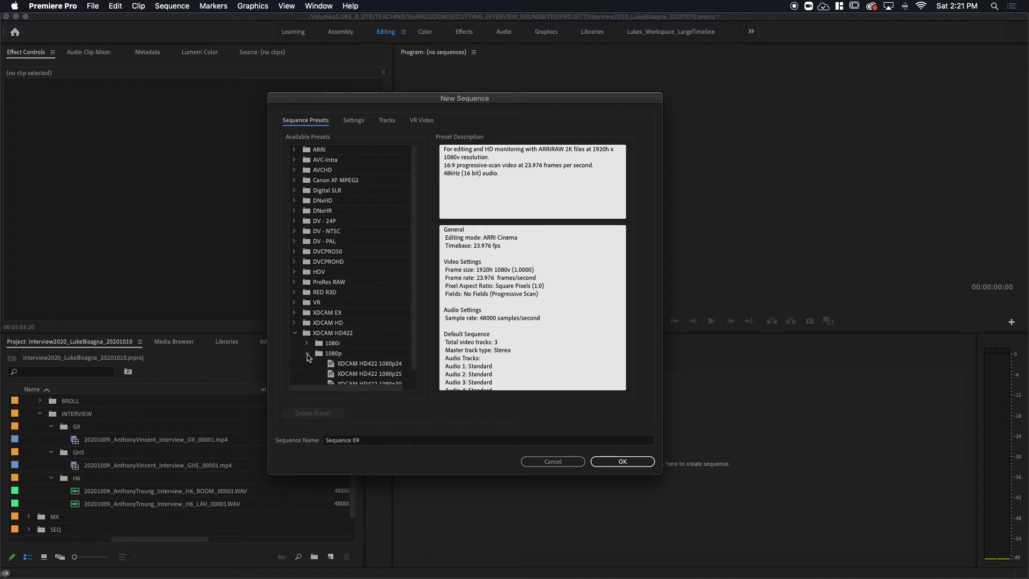
{"action": "scroll", "coordinate": [347, 366], "scroll_direction": "down", "scroll_amount": 1}
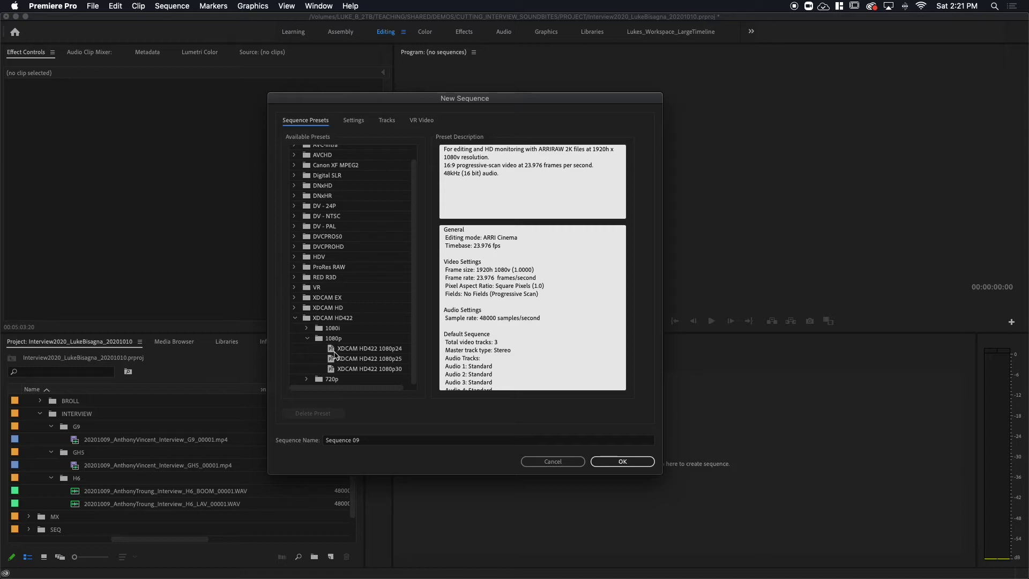
{"action": "left_click", "coordinate": [332, 349]}
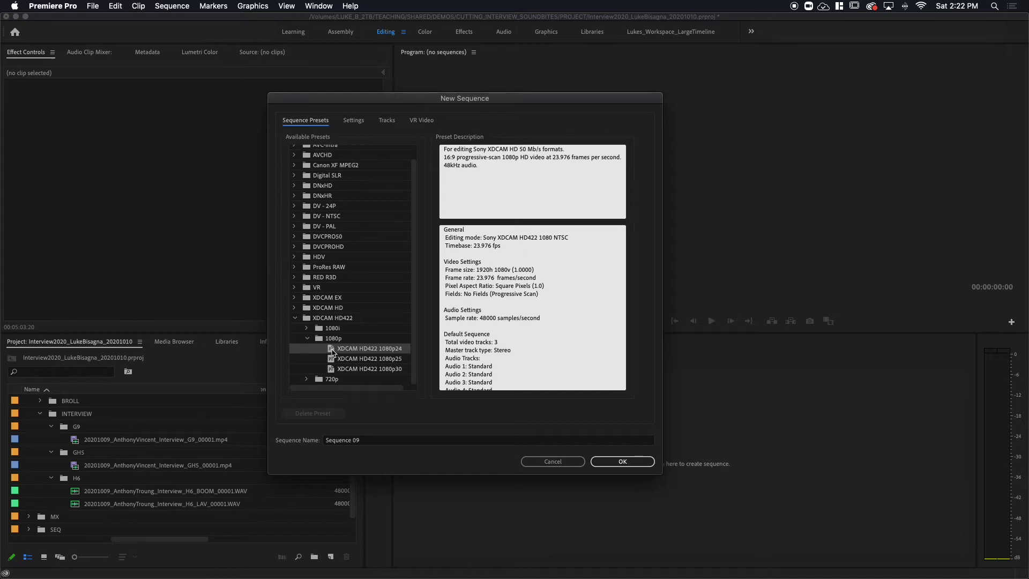
{"action": "left_click", "coordinate": [343, 440]}
- Name the sequence 'Interview2020_' plus the interviewee's name and '_20201010', then create it
{"action": "left_click_drag", "start_coordinate": [349, 440], "coordinate": [322, 442]}
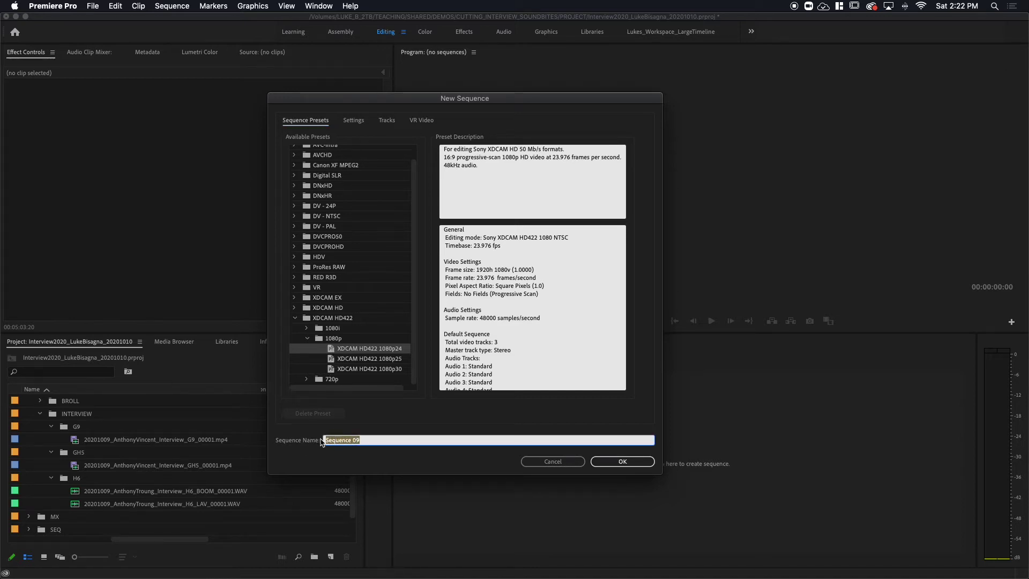
{"action": "key", "text": "BackSpace"}
{"action": "type", "text": "Interview2020"}
{"action": "left_click", "coordinate": [622, 462]}
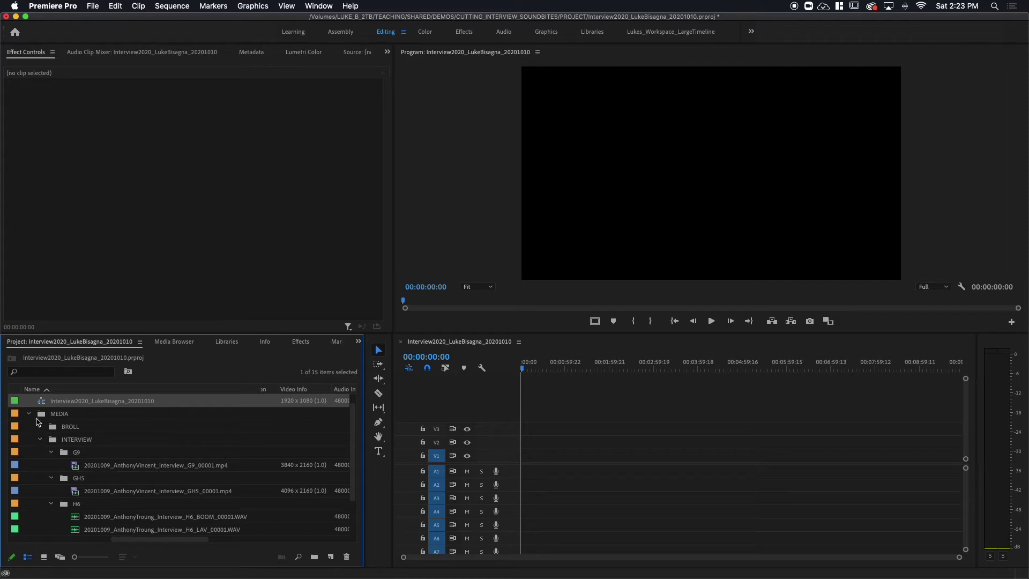
- Move the new sequence into the SEQ bin and expand SEQ to confirm it
{"action": "left_click", "coordinate": [29, 413]}
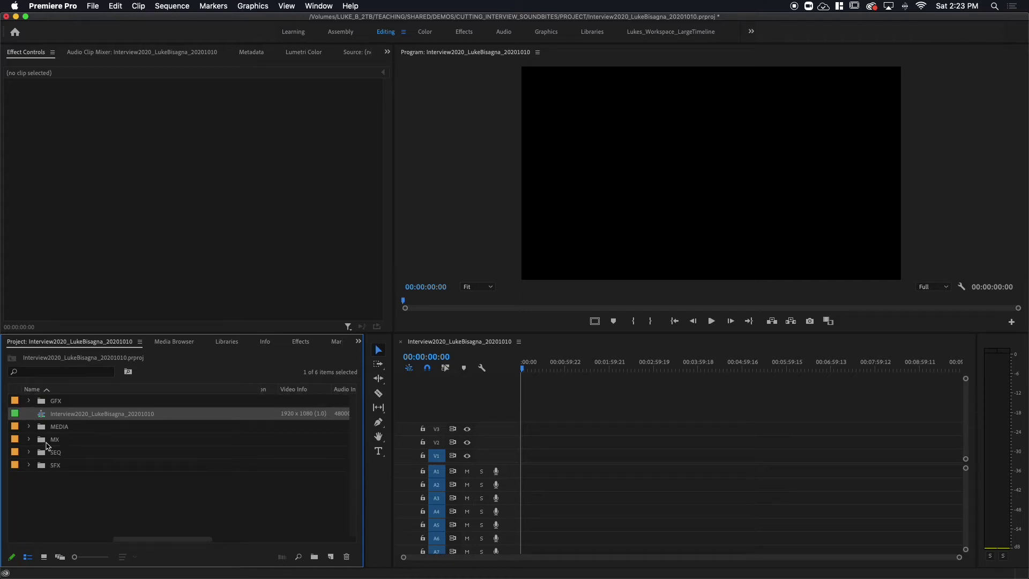
{"action": "left_click", "coordinate": [43, 414]}
{"action": "left_click_drag", "start_coordinate": [43, 413], "coordinate": [38, 452]}
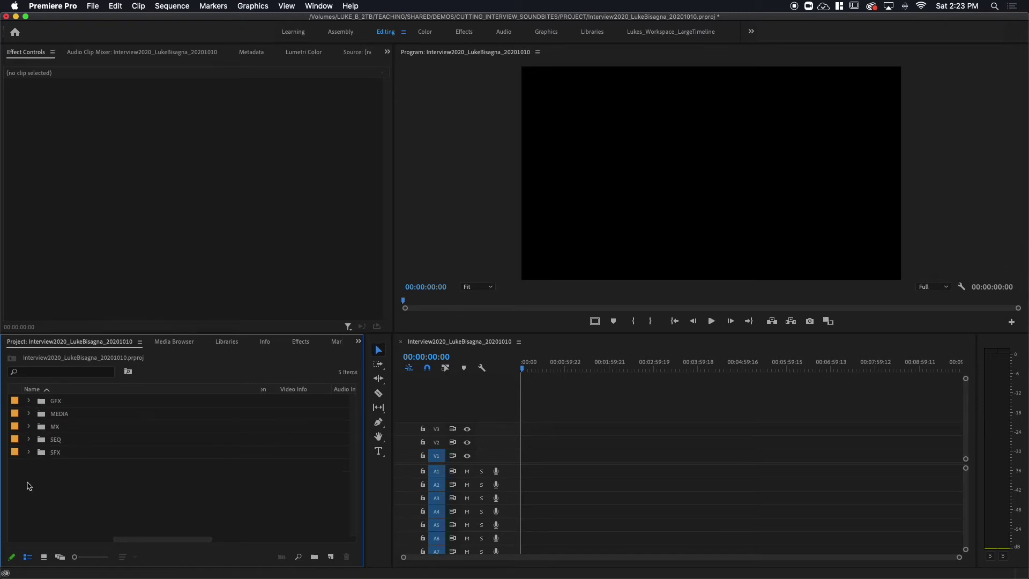
{"action": "left_click", "coordinate": [29, 440]}
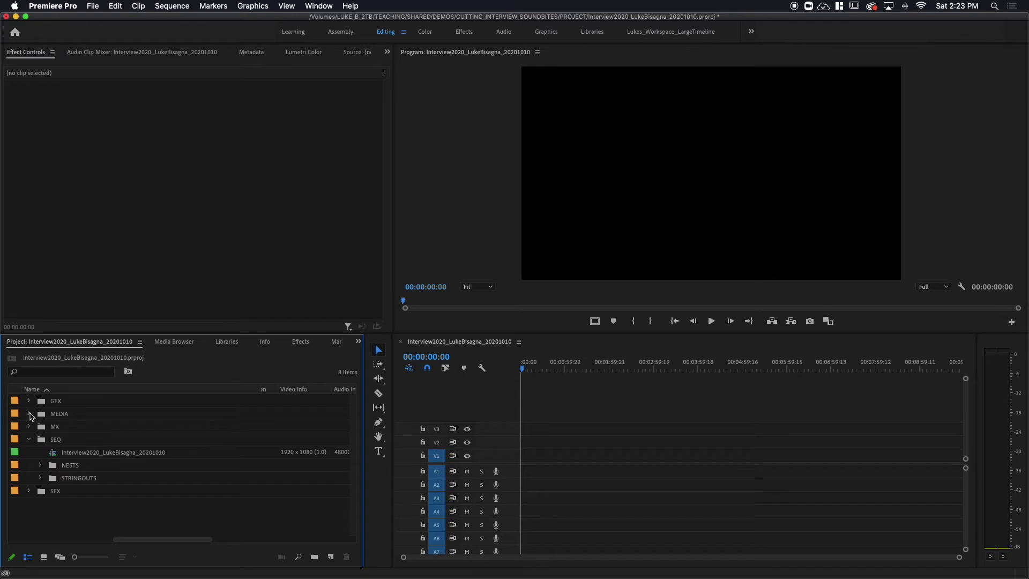
- Re-expand the MEDIA bin and scroll back to the INTERVIEW camera and audio clips
{"action": "left_click", "coordinate": [29, 414]}
{"action": "scroll", "coordinate": [173, 458], "scroll_direction": "down", "scroll_amount": 1}
{"action": "scroll", "coordinate": [173, 459], "scroll_direction": "down", "scroll_amount": 3}
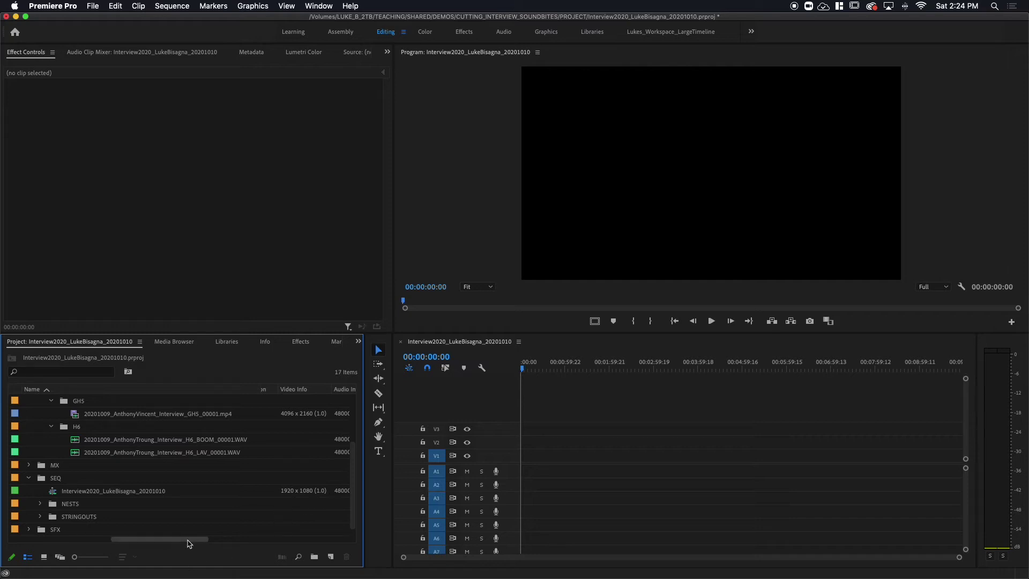
{"action": "left_click_drag", "start_coordinate": [182, 540], "coordinate": [69, 550]}
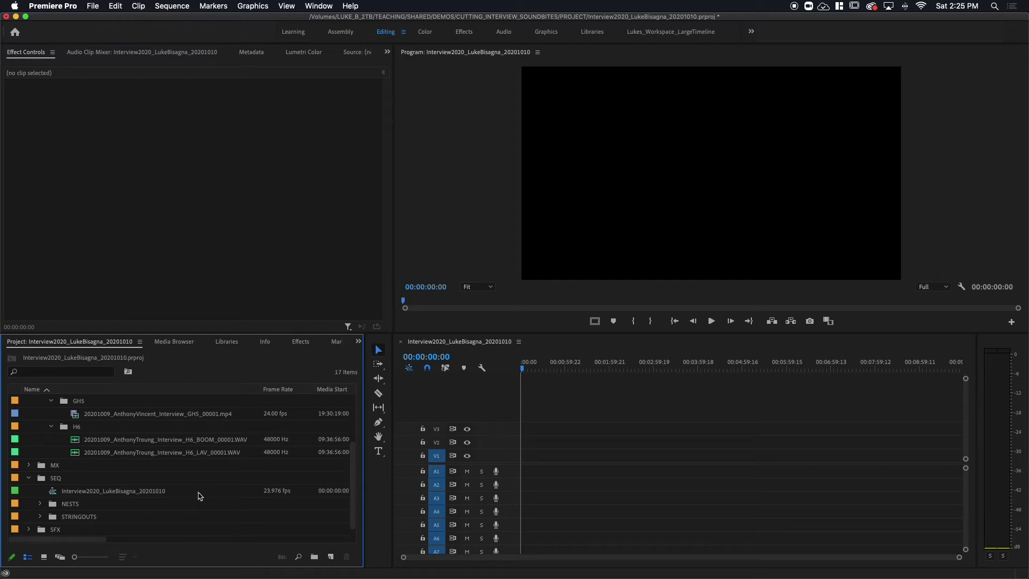
{"action": "scroll", "coordinate": [181, 448], "scroll_direction": "up", "scroll_amount": 2}
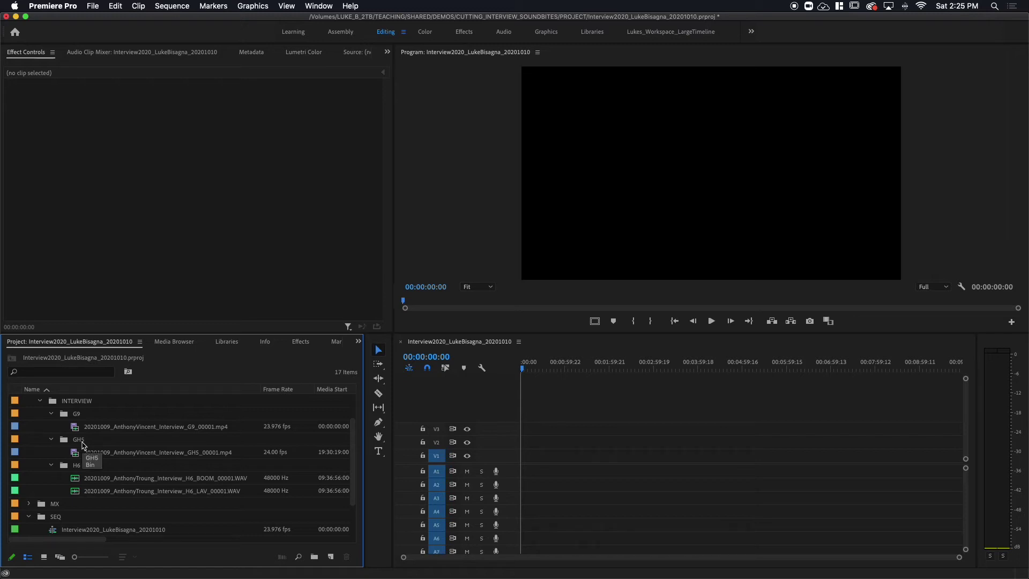
- Preview the GH5 and G9 clips, then place GH5 on V1/A1 keeping existing sequence settings
{"action": "double_click", "coordinate": [76, 456]}
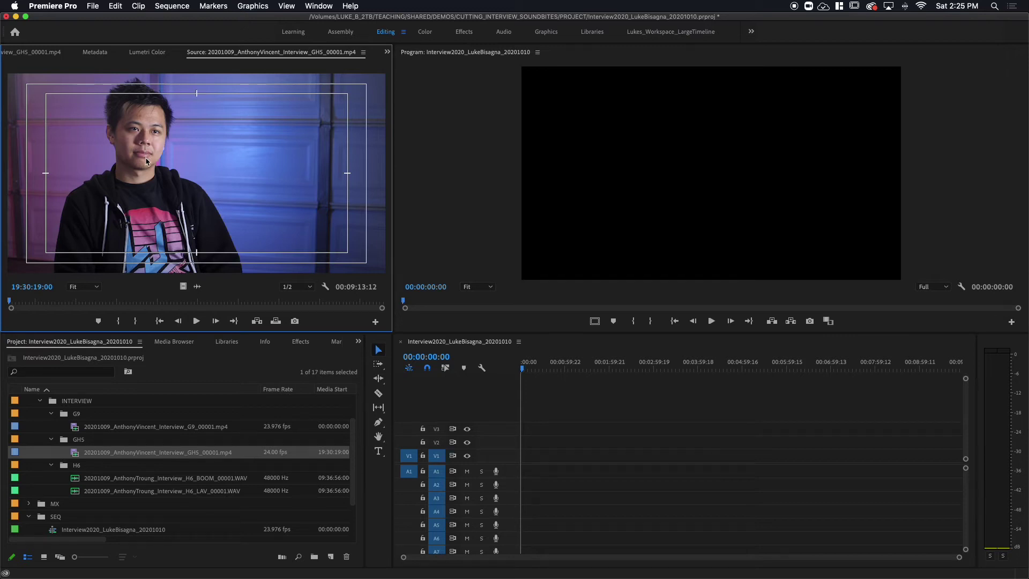
{"action": "double_click", "coordinate": [76, 431]}
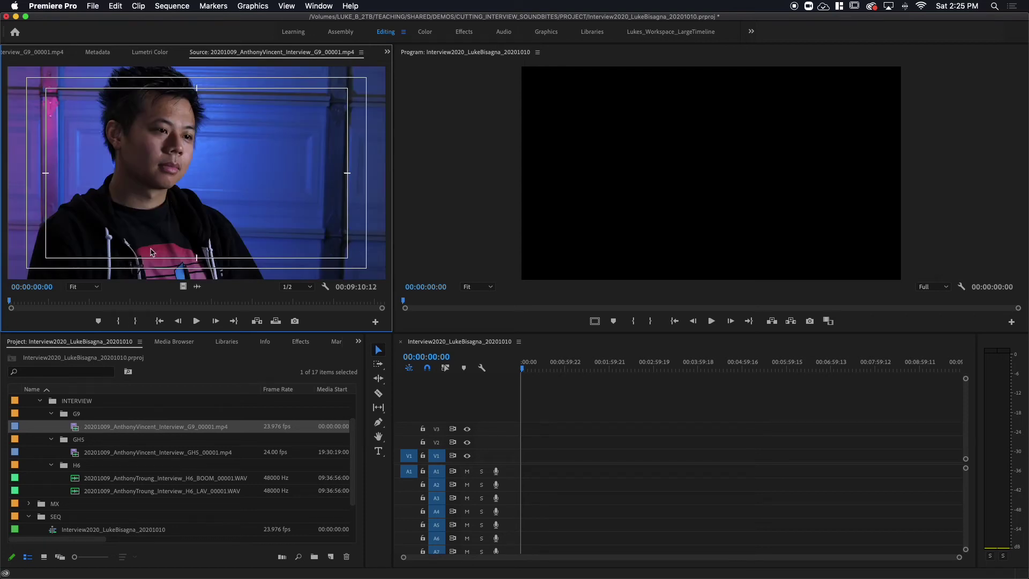
{"action": "left_click", "coordinate": [76, 455]}
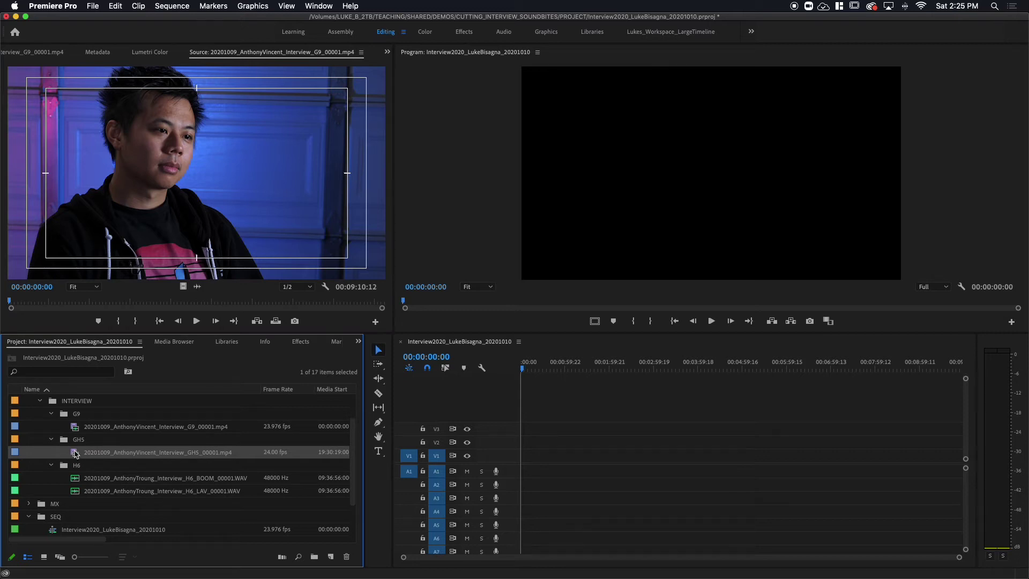
{"action": "left_click_drag", "start_coordinate": [76, 455], "coordinate": [520, 475]}
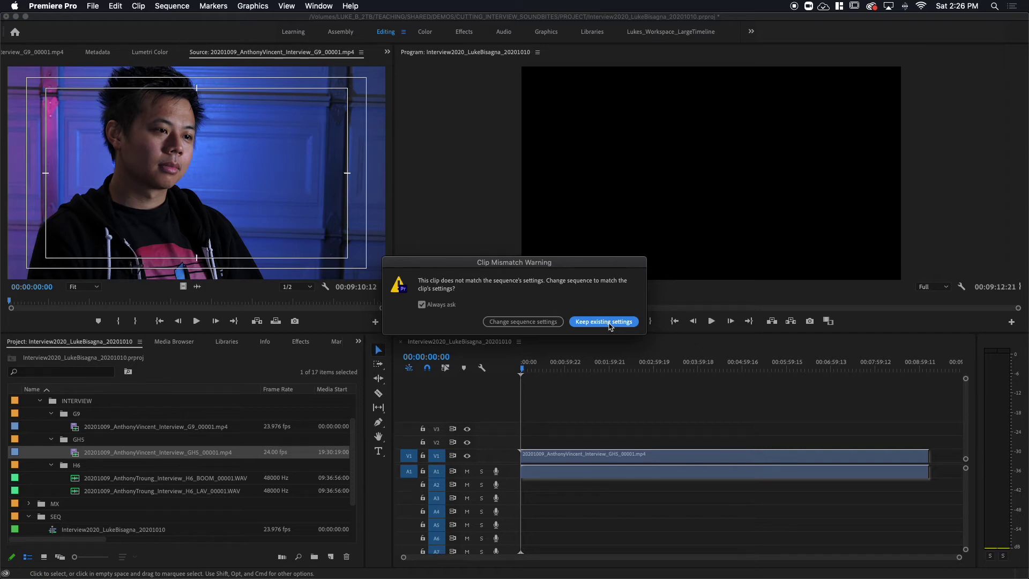
{"action": "left_click", "coordinate": [610, 327]}
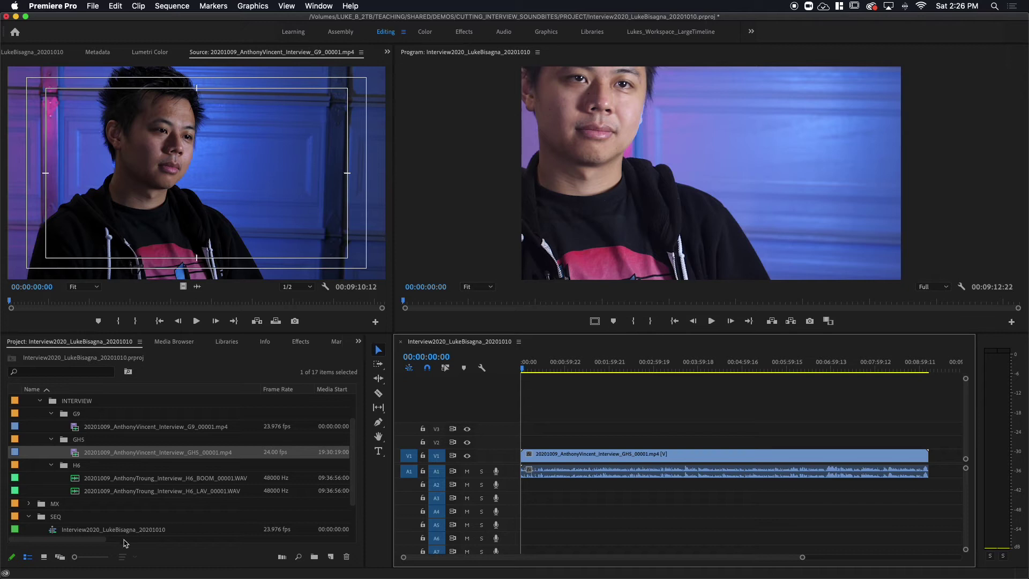
- Add the G9 clip on V2, the BOOM WAV on A3 and the LAV WAV on A4
{"action": "double_click", "coordinate": [76, 454]}
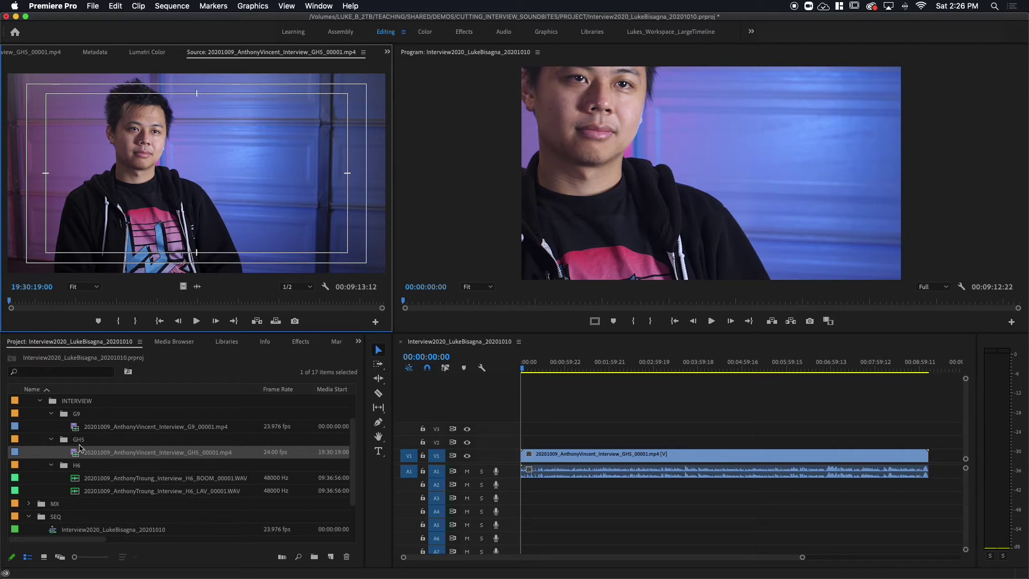
{"action": "left_click_drag", "start_coordinate": [75, 427], "coordinate": [521, 445]}
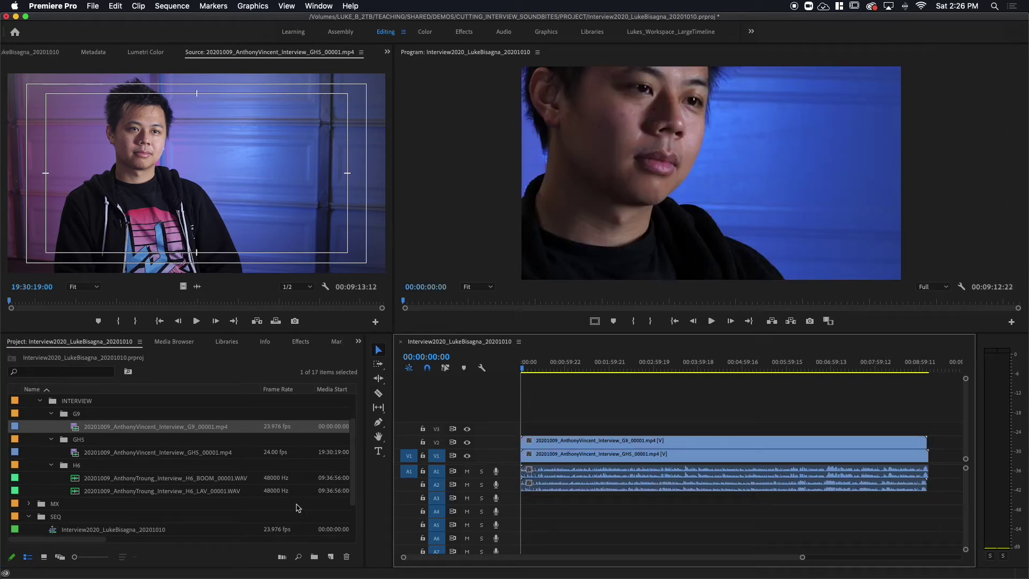
{"action": "left_click", "coordinate": [75, 482]}
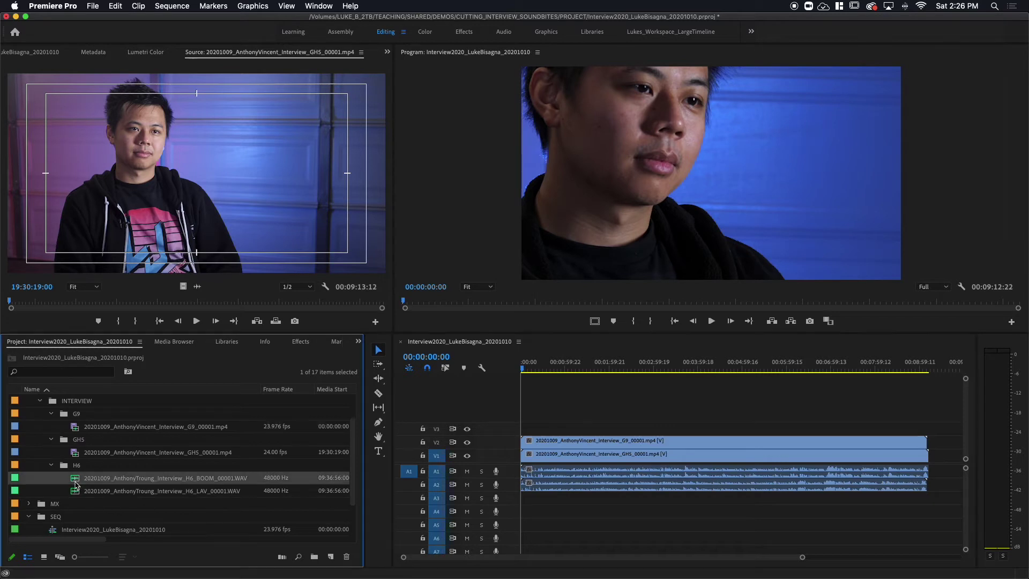
{"action": "left_click_drag", "start_coordinate": [76, 482], "coordinate": [523, 501]}
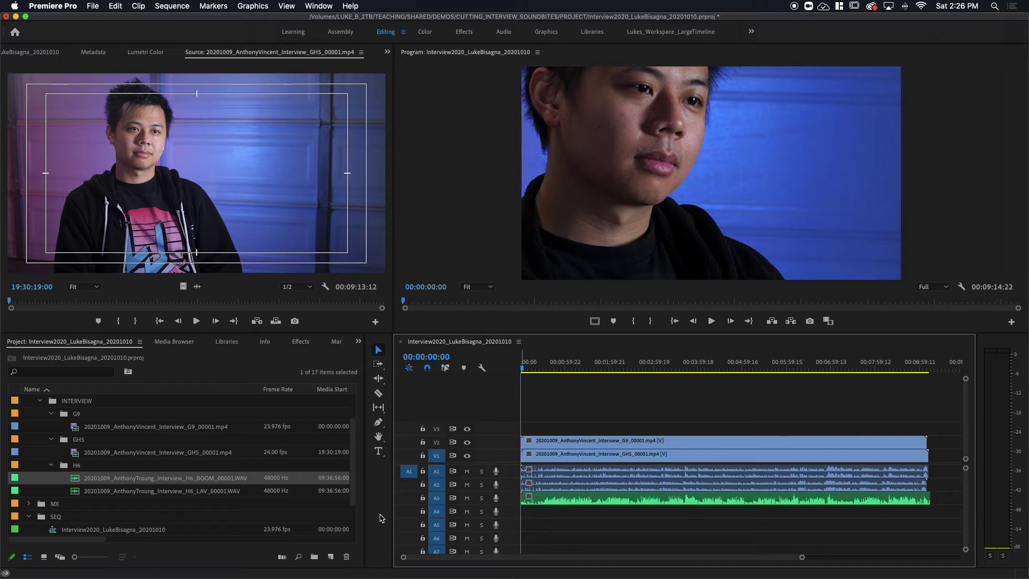
{"action": "left_click", "coordinate": [75, 491]}
{"action": "left_click_drag", "start_coordinate": [75, 491], "coordinate": [519, 513]}
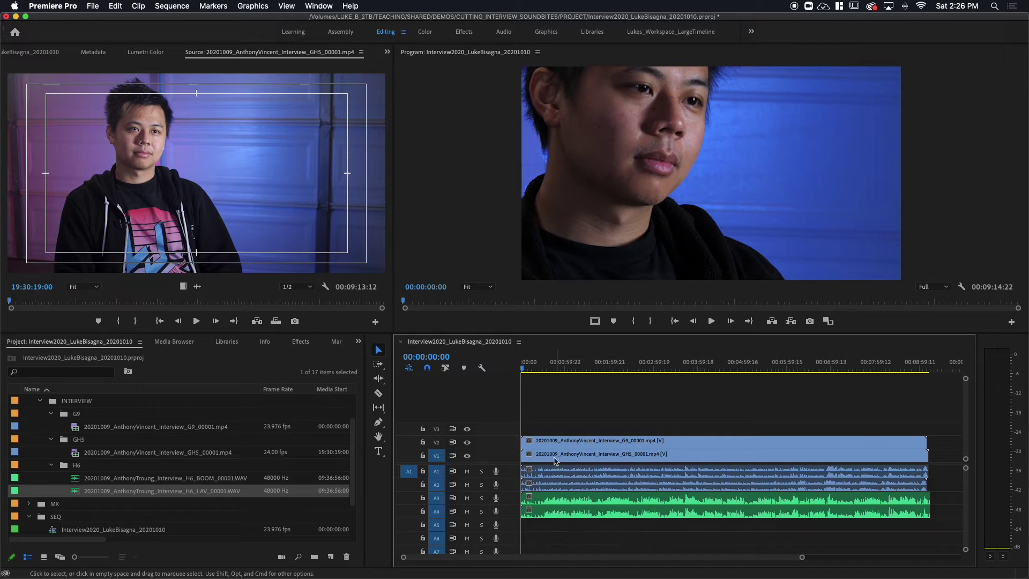
- Enable Linked Selection, check each clip's selection, and scrub and play the sequence to check sync
{"action": "left_click", "coordinate": [445, 367]}
{"action": "left_click", "coordinate": [601, 441]}
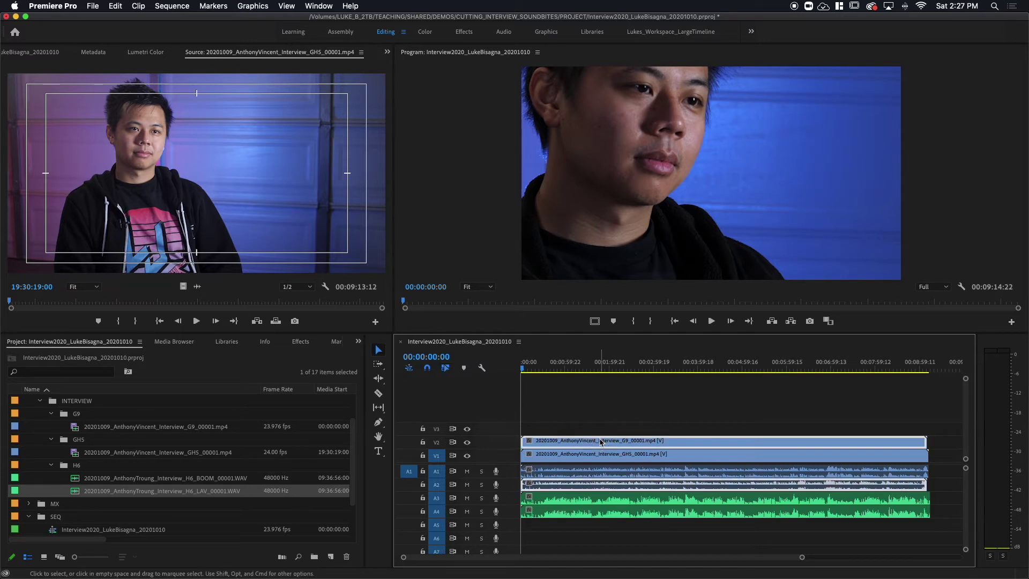
{"action": "left_click", "coordinate": [563, 455]}
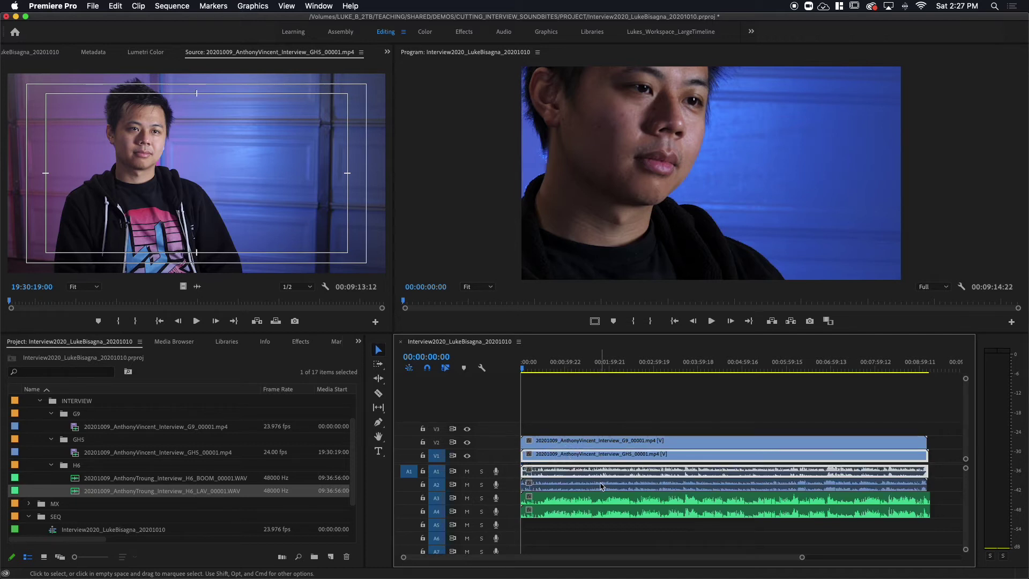
{"action": "left_click", "coordinate": [575, 502]}
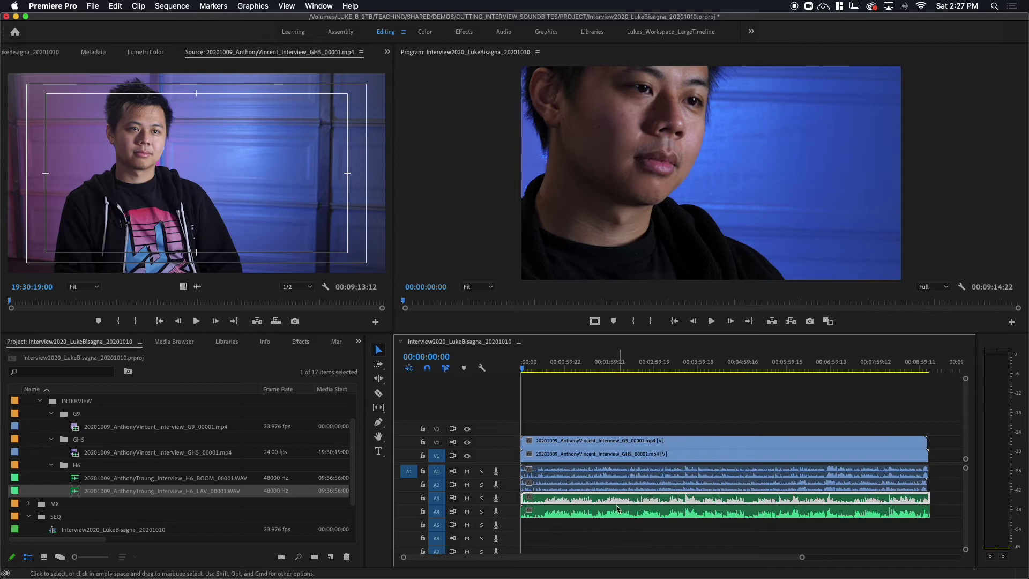
{"action": "left_click", "coordinate": [595, 515]}
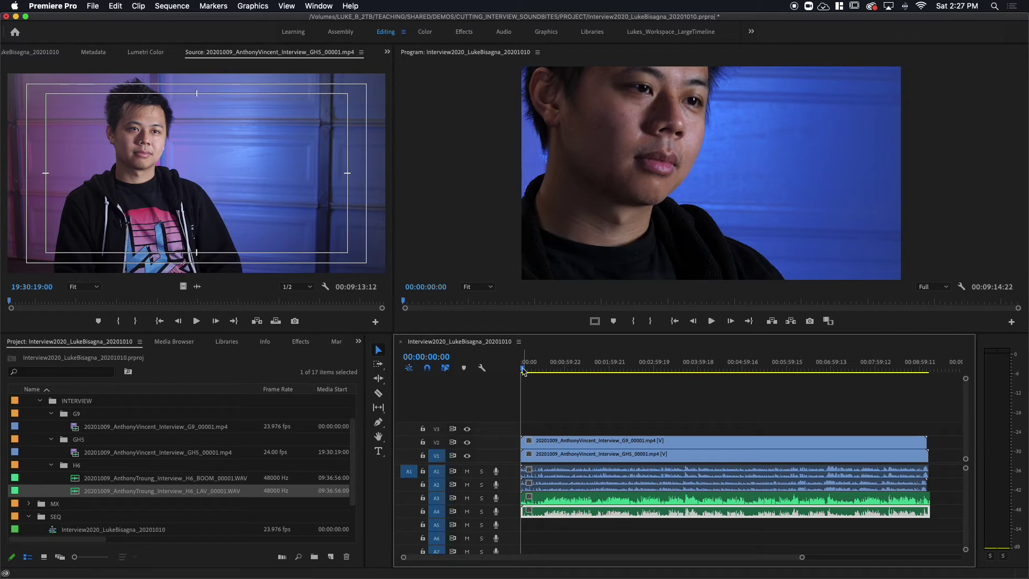
{"action": "left_click_drag", "start_coordinate": [524, 370], "coordinate": [565, 370]}
{"action": "key", "text": "space"}
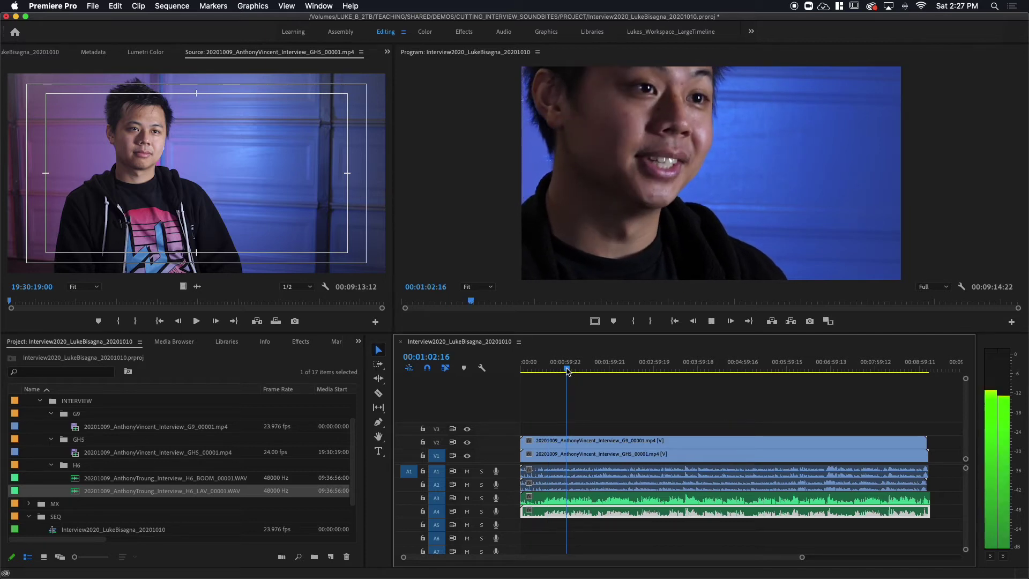
{"action": "key", "text": "space"}
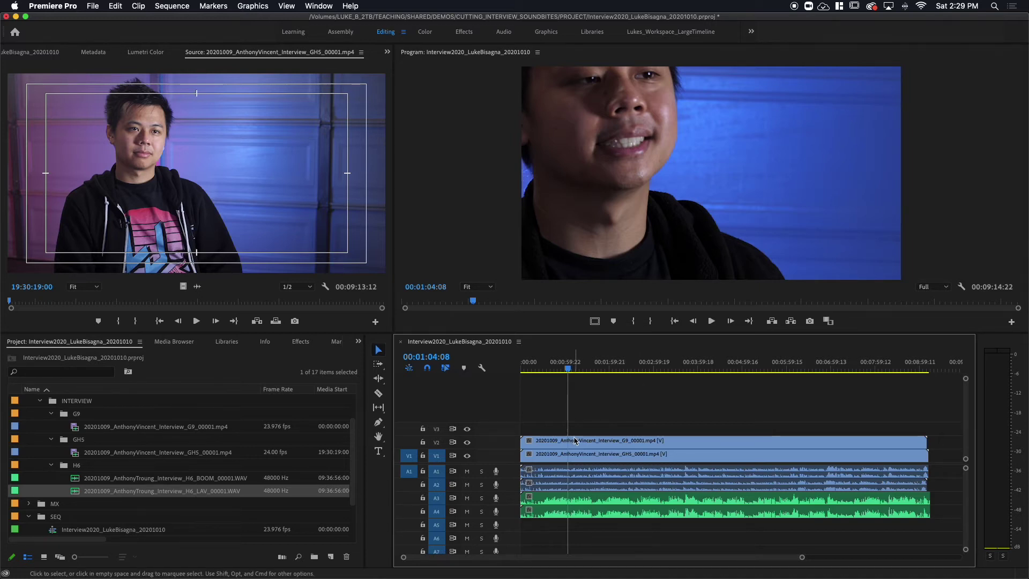
{"action": "left_click", "coordinate": [615, 443]}
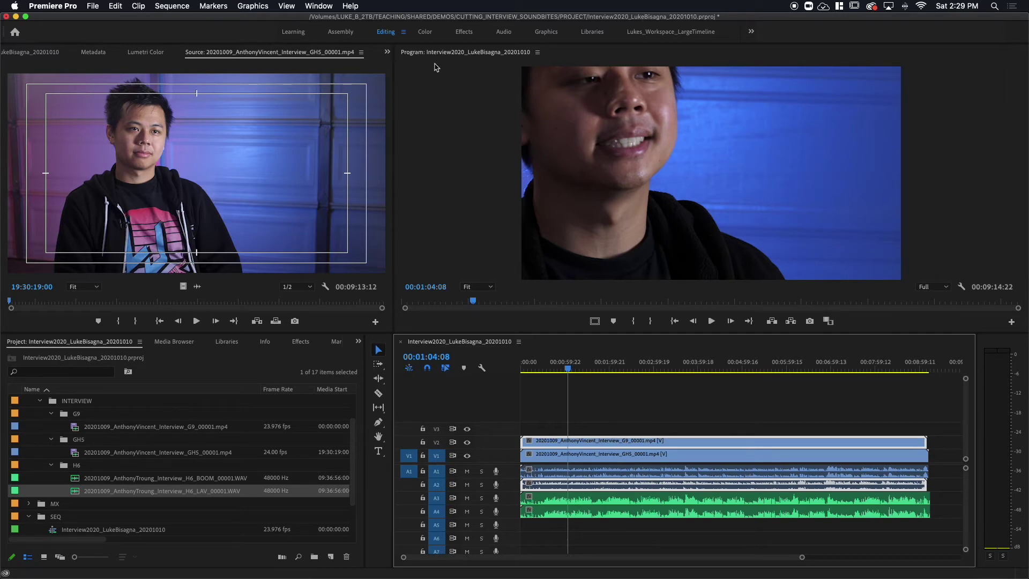
- Show the G9 clip's Motion properties in Effect Controls and zoom the Program monitor to 10%
{"action": "left_click", "coordinate": [387, 52]}
{"action": "left_click", "coordinate": [407, 68]}
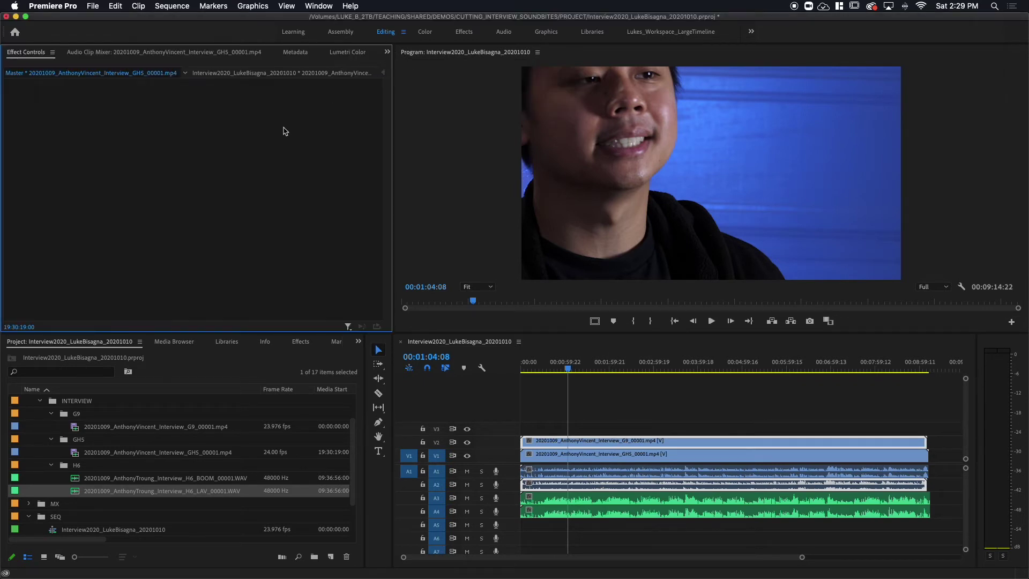
{"action": "left_click", "coordinate": [541, 440]}
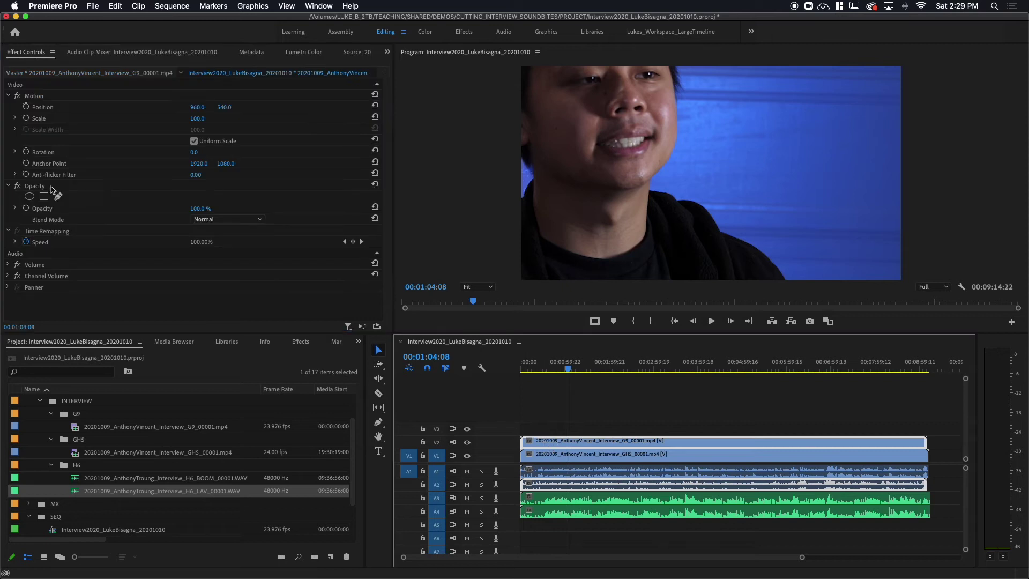
{"action": "left_click", "coordinate": [33, 96]}
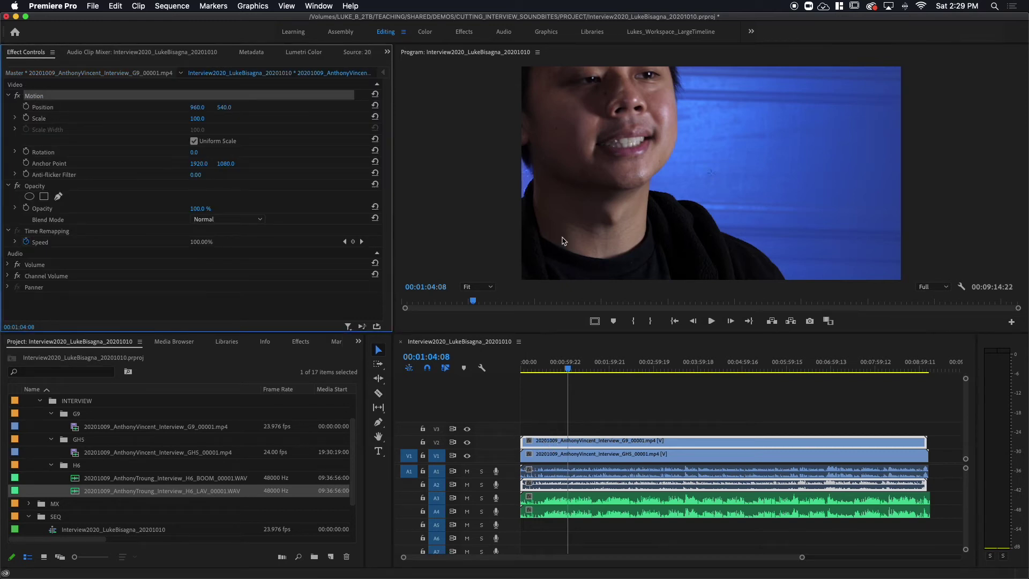
{"action": "left_click", "coordinate": [526, 276]}
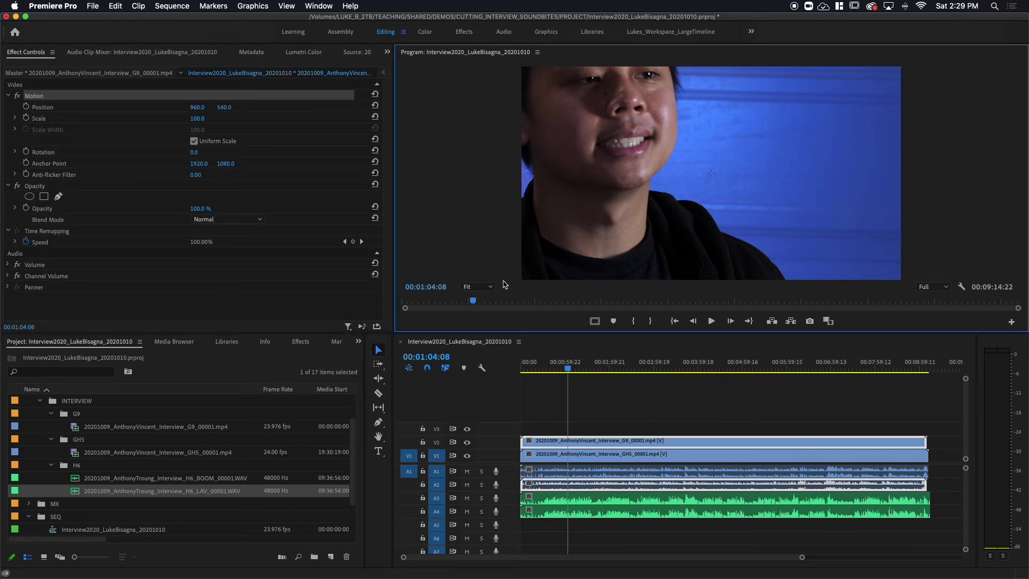
{"action": "left_click", "coordinate": [489, 286]}
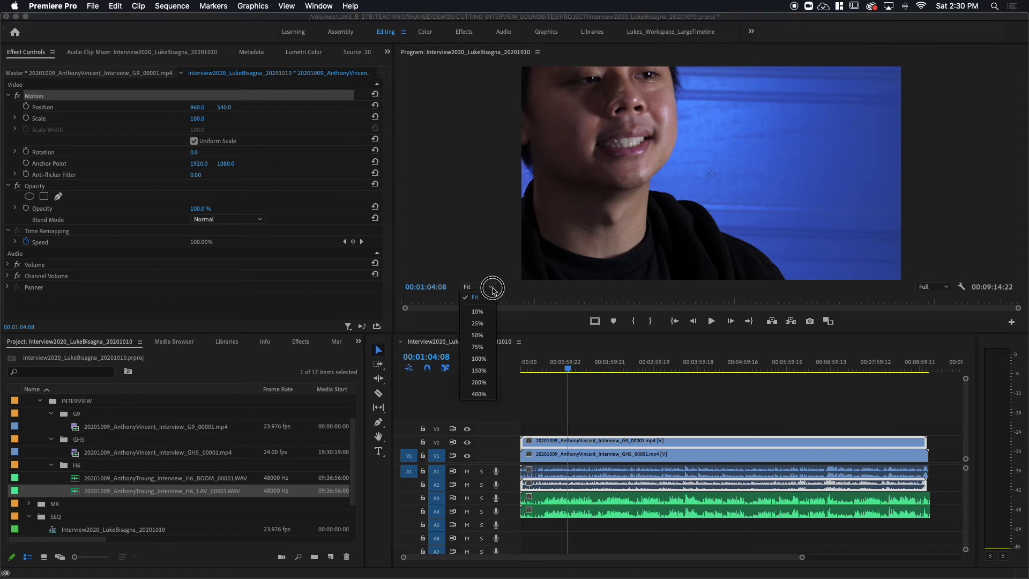
{"action": "left_click", "coordinate": [475, 317]}
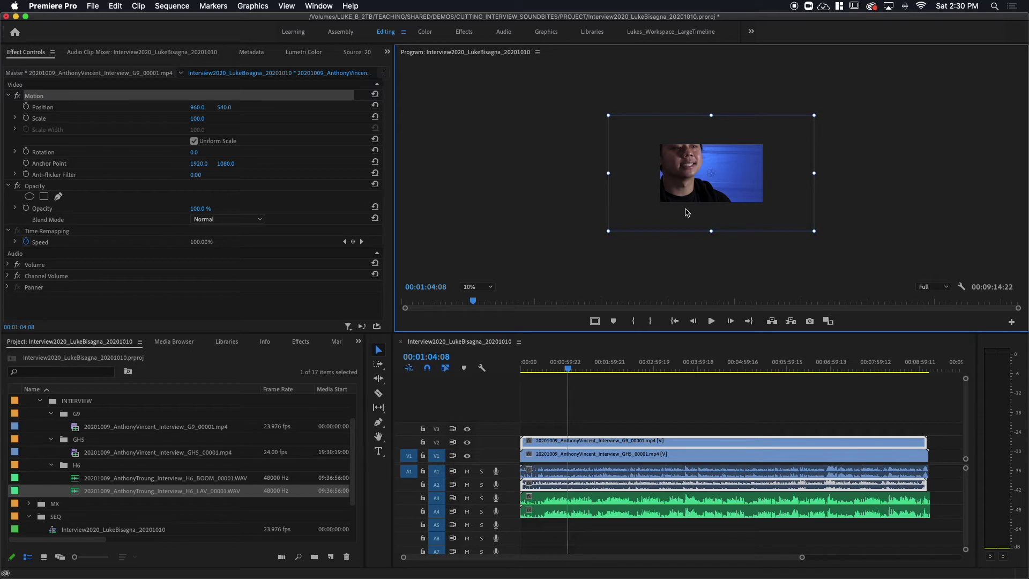
- Try moving and resizing the G9 frame, then undo back to Position 960, 540 and Scale 100
{"action": "mouse_move", "coordinate": [634, 185]}
{"action": "left_mouse_down"}
{"action": "mouse_move", "coordinate": [649, 203]}
{"action": "mouse_move", "coordinate": [609, 184]}
{"action": "mouse_move", "coordinate": [645, 179]}
{"action": "mouse_move", "coordinate": [616, 186]}
{"action": "mouse_move", "coordinate": [659, 202]}
{"action": "mouse_move", "coordinate": [651, 184]}
{"action": "mouse_move", "coordinate": [644, 200]}
{"action": "mouse_move", "coordinate": [620, 183]}
{"action": "mouse_move", "coordinate": [641, 194]}
{"action": "left_mouse_up"}
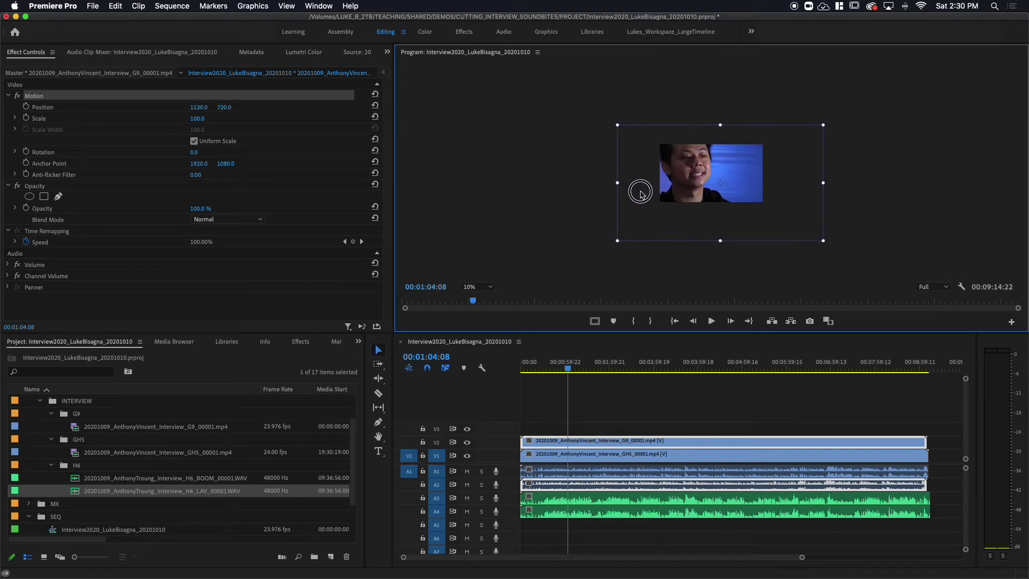
{"action": "left_click_drag", "start_coordinate": [618, 126], "coordinate": [583, 142]}
{"action": "mouse_move", "coordinate": [695, 223]}
{"action": "left_mouse_down"}
{"action": "mouse_move", "coordinate": [678, 208]}
{"action": "mouse_move", "coordinate": [694, 203]}
{"action": "left_mouse_up"}
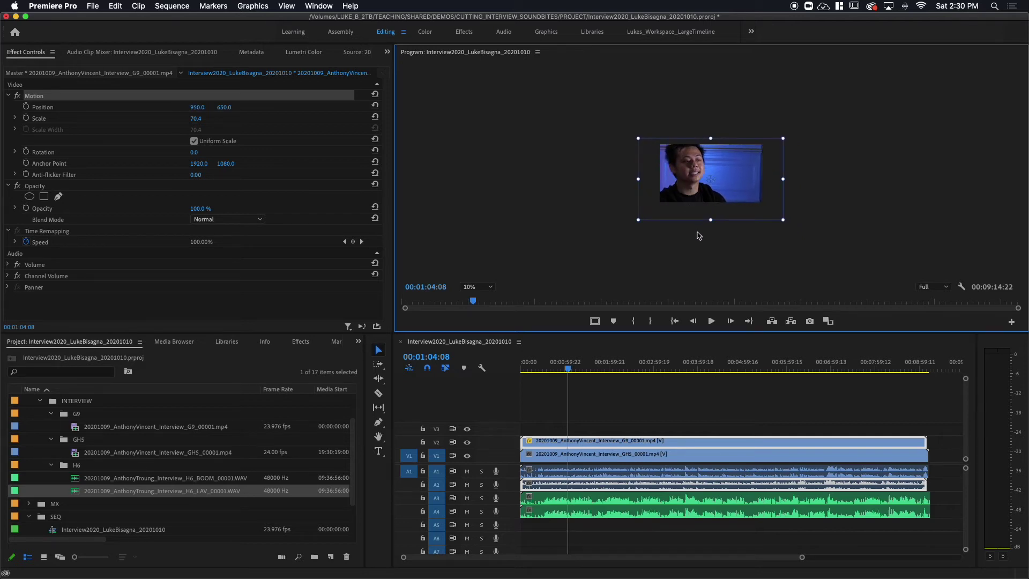
{"action": "key", "text": "super+z"}
{"action": "key", "text": "super+z"}
{"action": "key", "text": "super+z"}
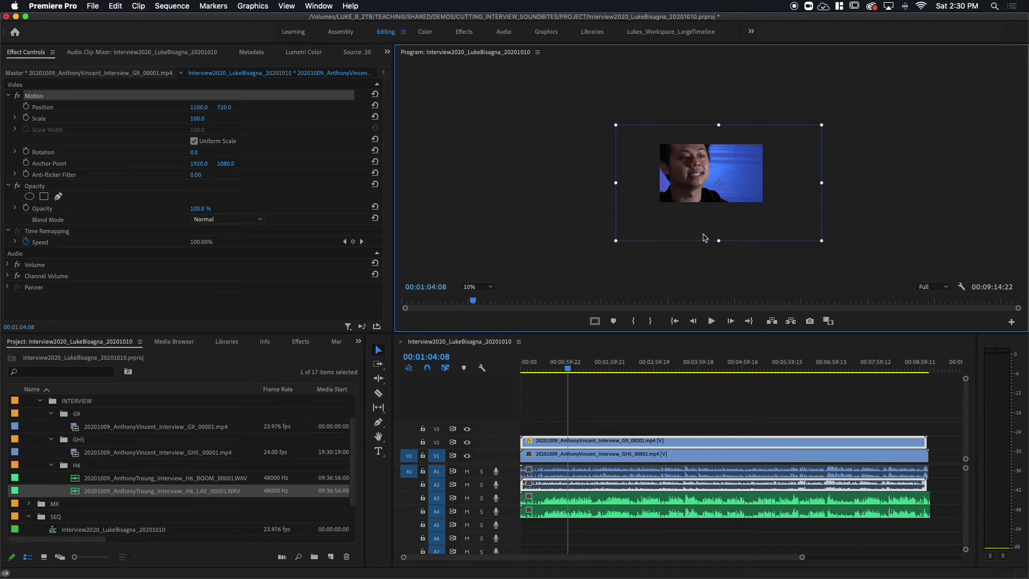
{"action": "key", "text": "super+z"}
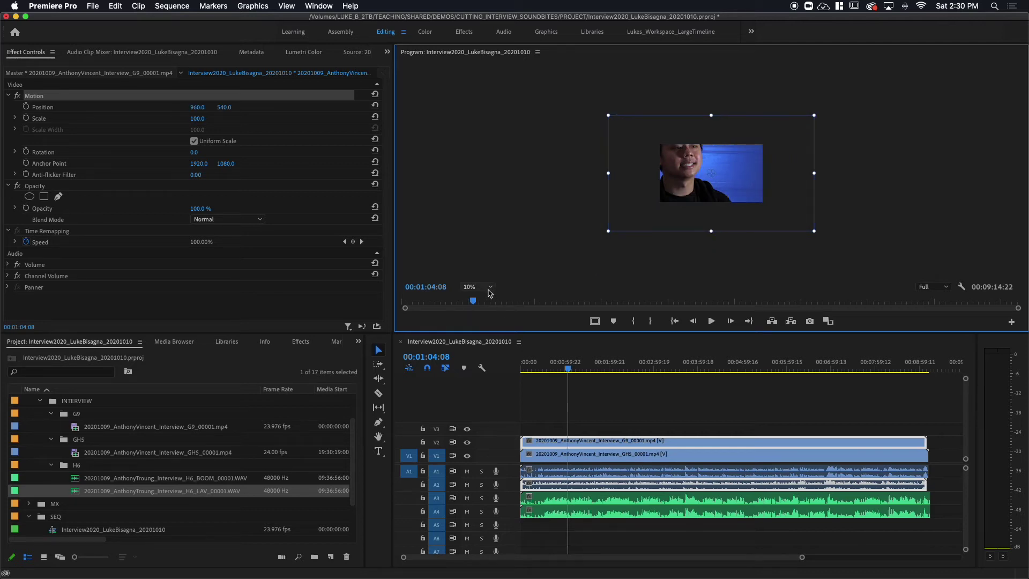
- Set the Program monitor zoom level to Fit
{"action": "left_click", "coordinate": [490, 289]}
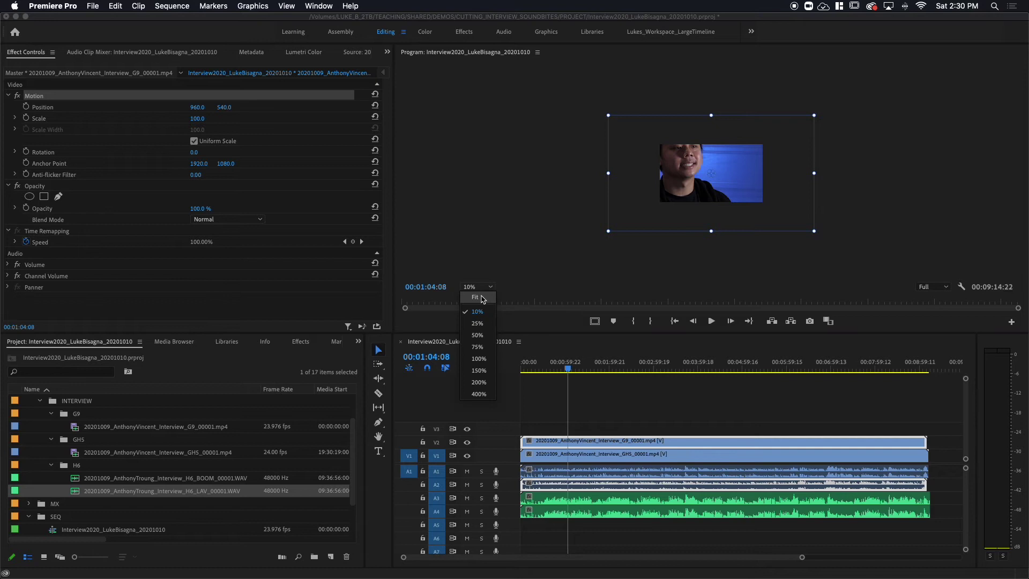
{"action": "left_click", "coordinate": [483, 299]}
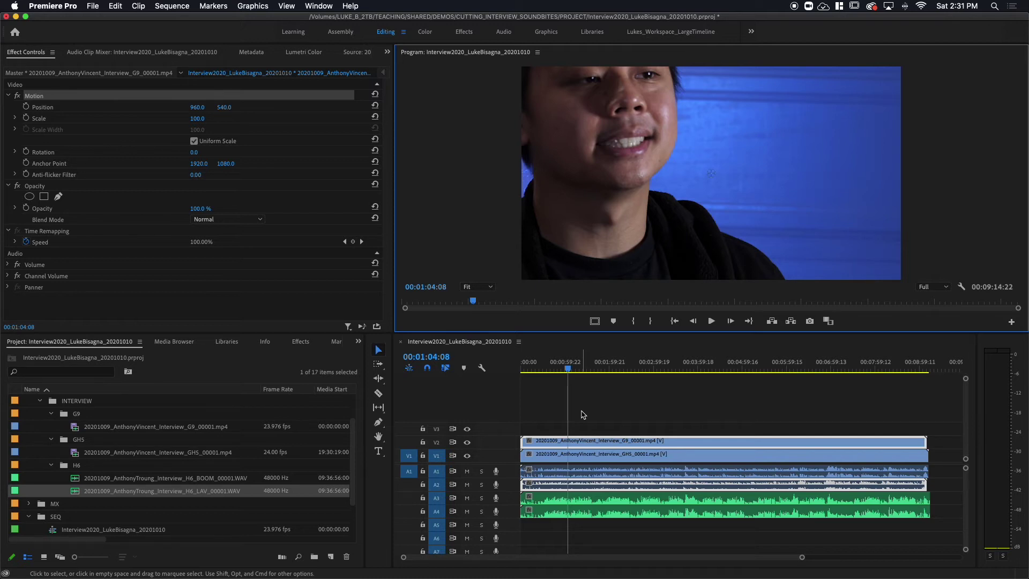
{"action": "left_click_drag", "start_coordinate": [584, 409], "coordinate": [613, 455]}
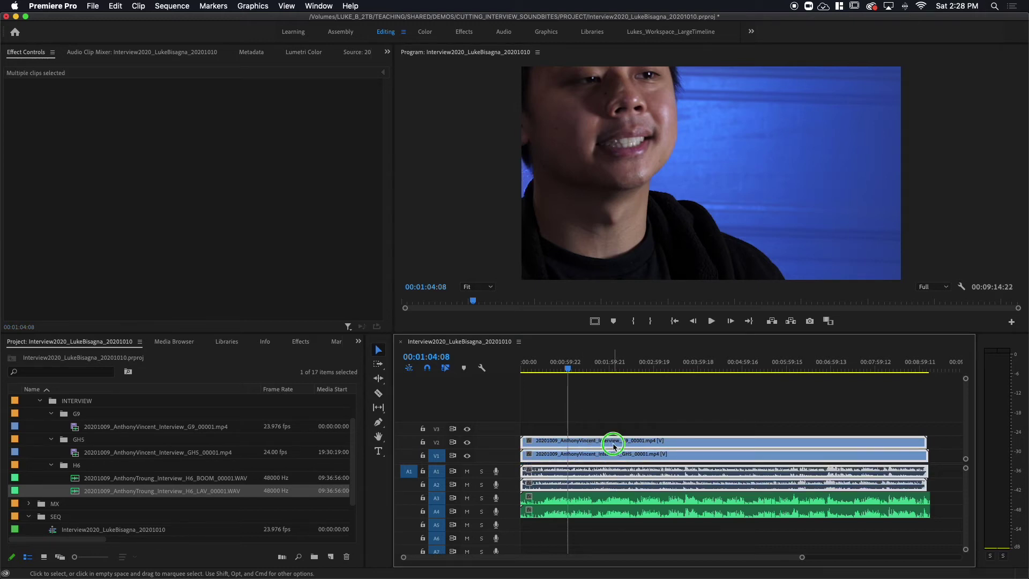
{"action": "right_click", "coordinate": [615, 446]}
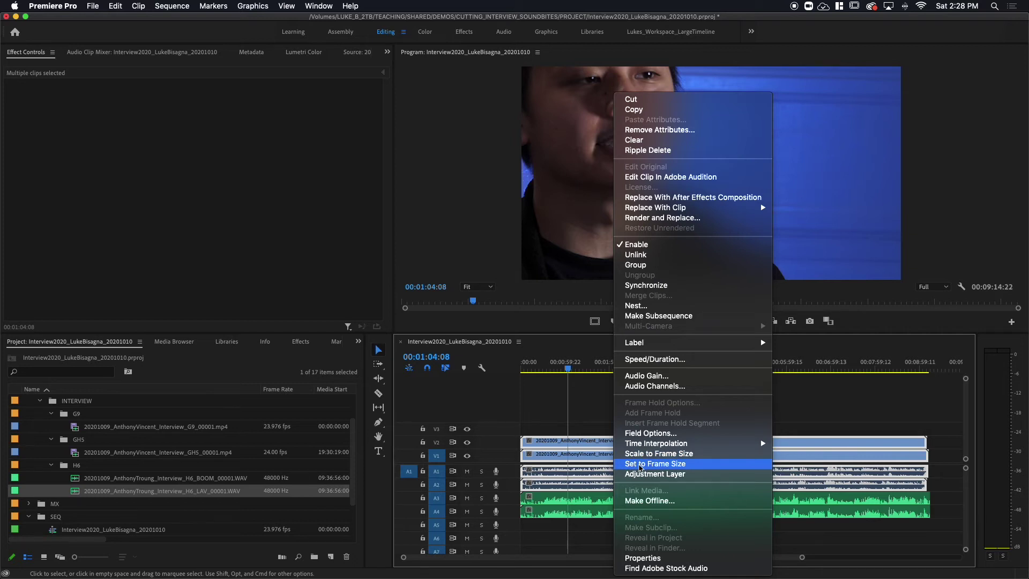
{"action": "left_click", "coordinate": [640, 465]}
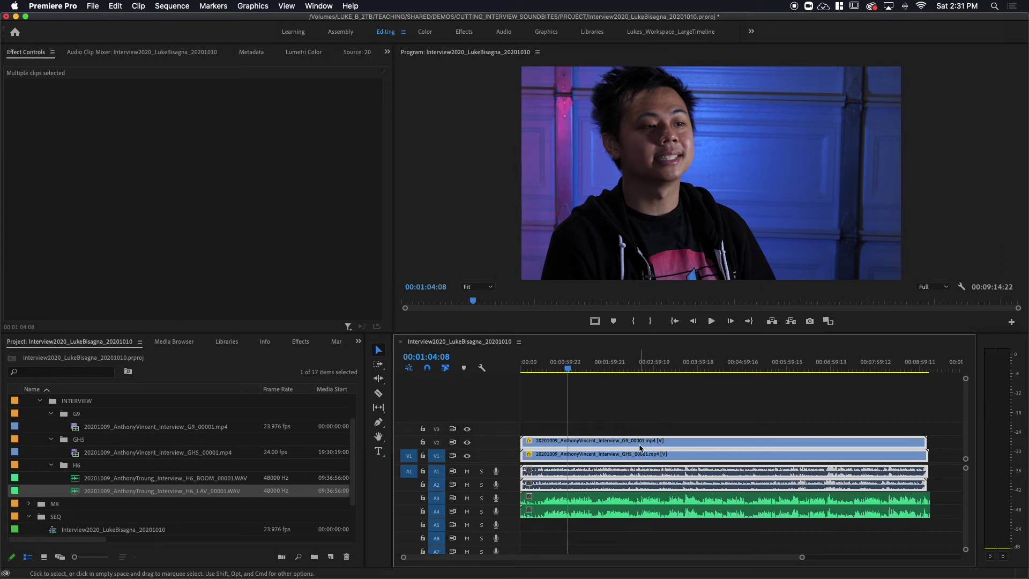
{"action": "left_click", "coordinate": [631, 408]}
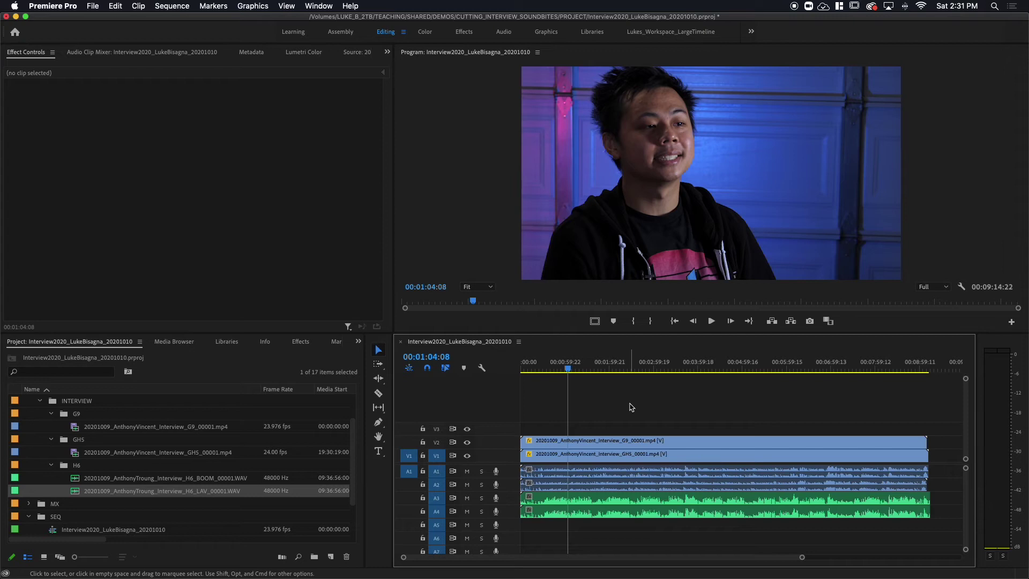
{"action": "left_click", "coordinate": [569, 368]}
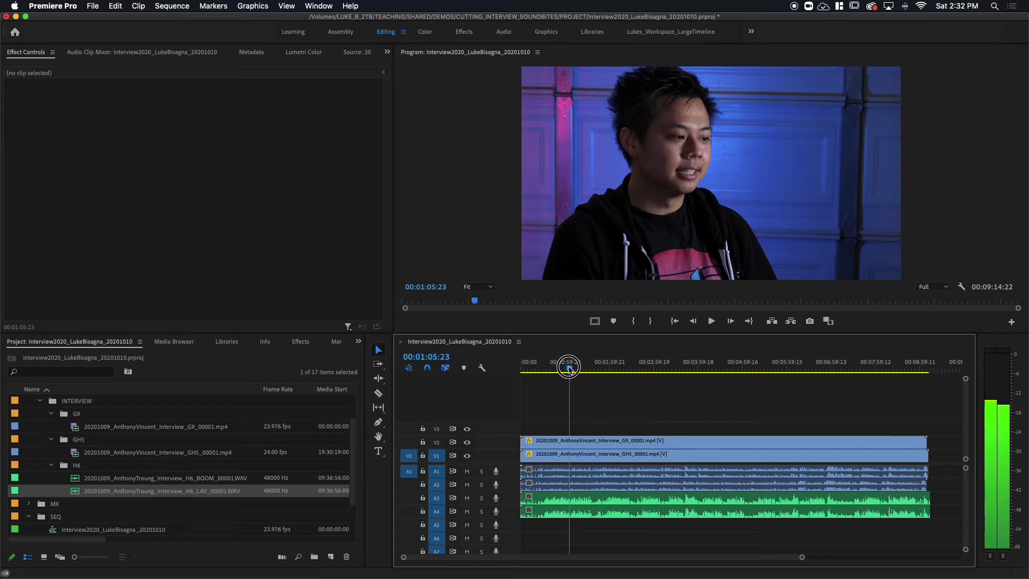
{"action": "key", "text": "space"}
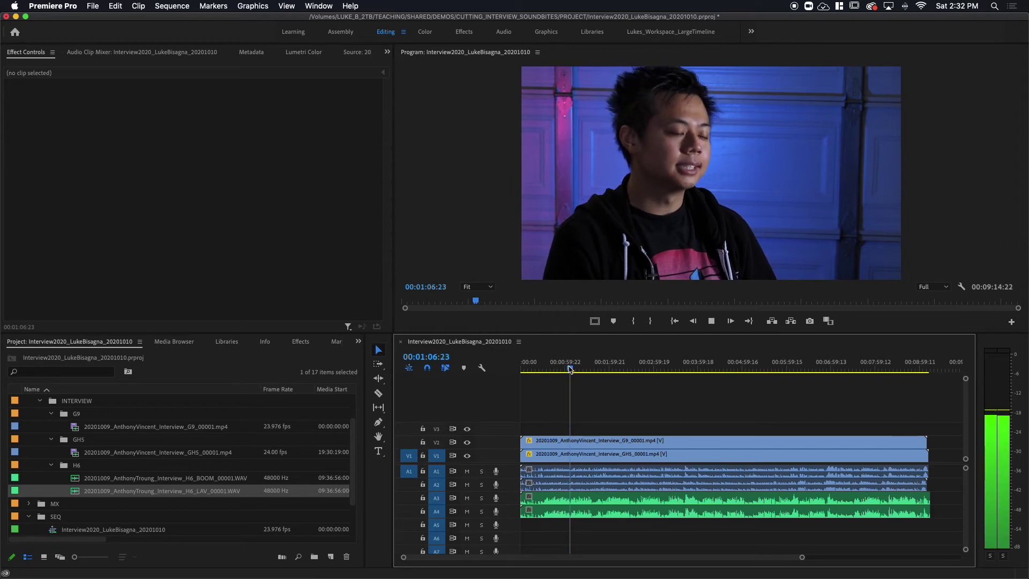
{"action": "key", "text": "space"}
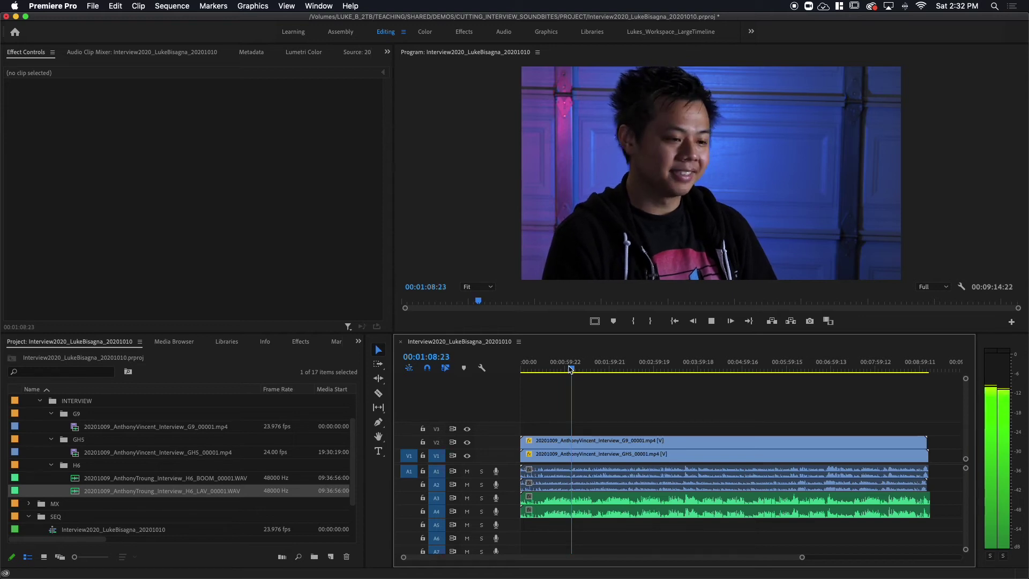
- Select all four camera and audio clips in the sequence with Cmd+A
{"action": "left_click", "coordinate": [603, 387]}
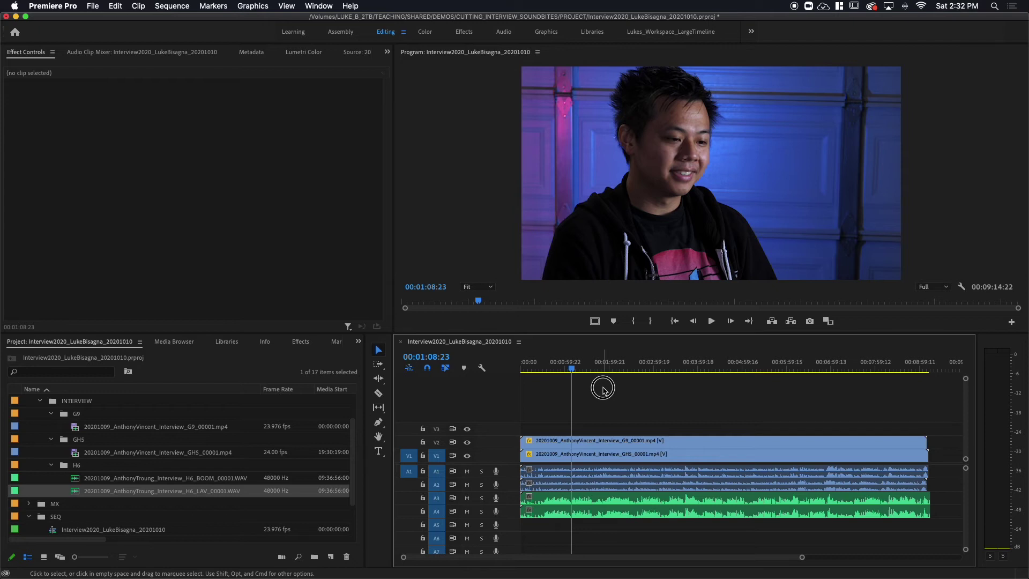
{"action": "left_click_drag", "start_coordinate": [602, 388], "coordinate": [697, 536]}
{"action": "left_click", "coordinate": [639, 397]}
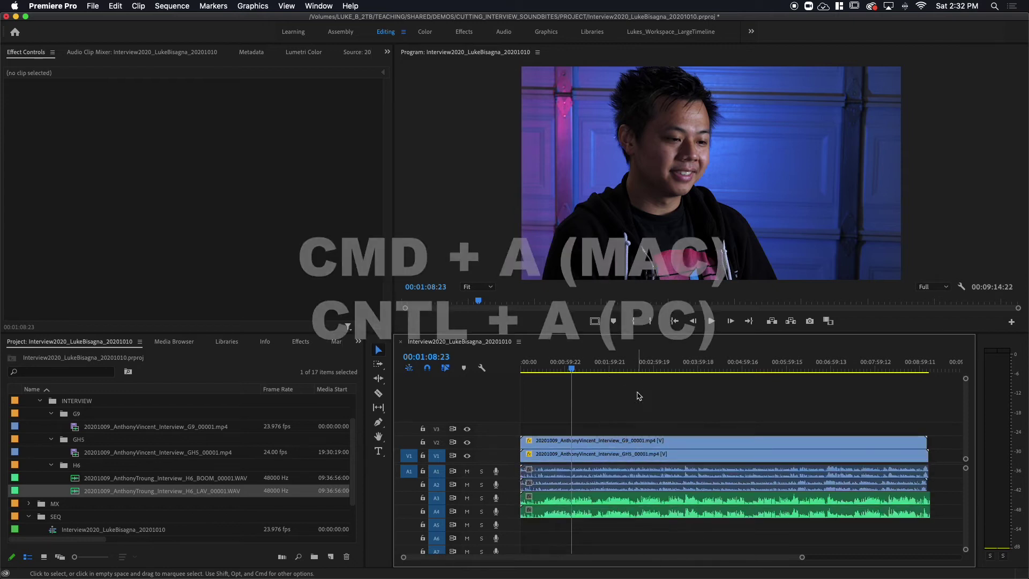
{"action": "key", "text": "super+a"}
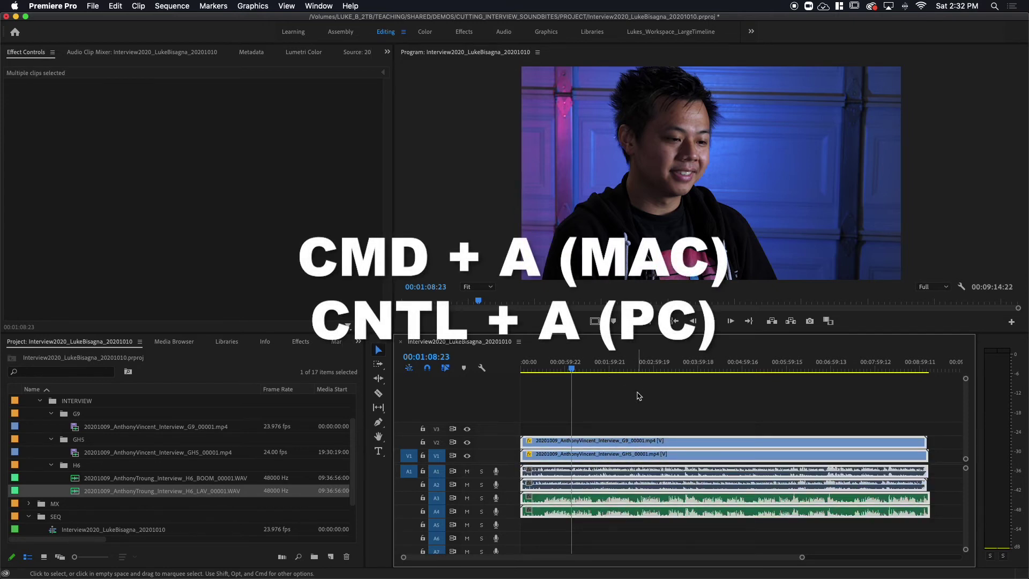
{"action": "right_click", "coordinate": [616, 445]}
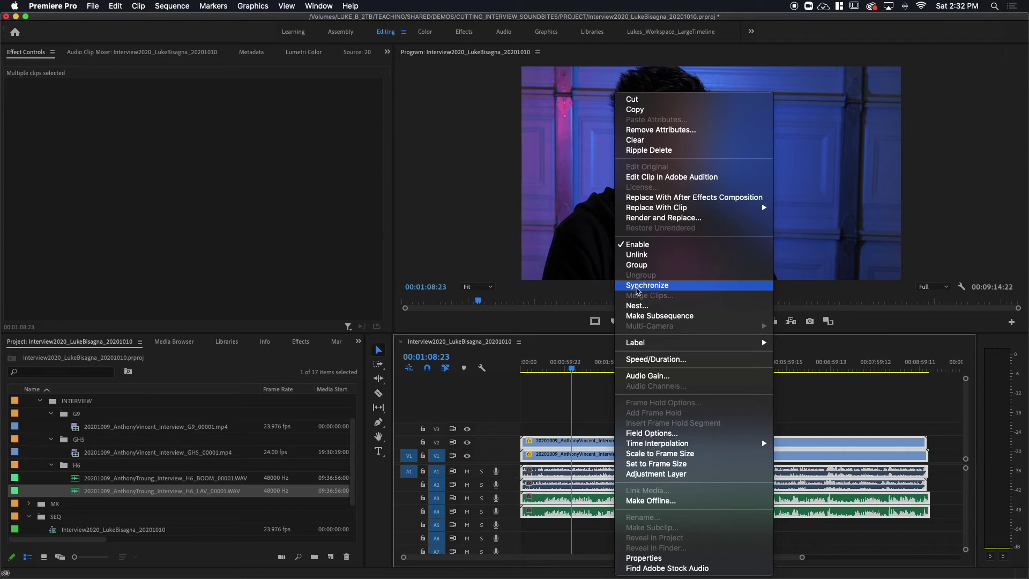
- Synchronize the selected clips by Audio using Track Channel 1
{"action": "left_click", "coordinate": [638, 287]}
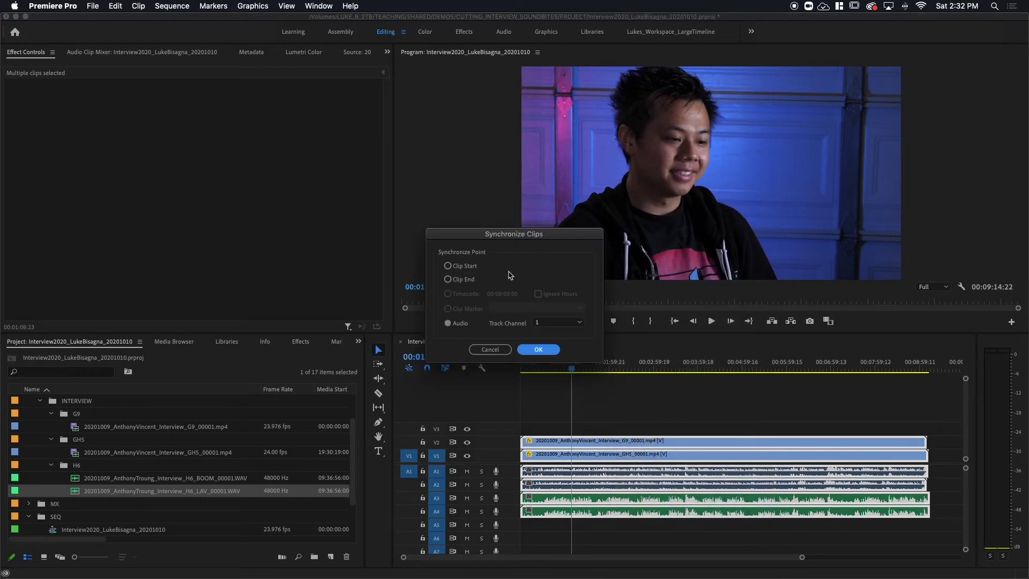
{"action": "left_click", "coordinate": [449, 324]}
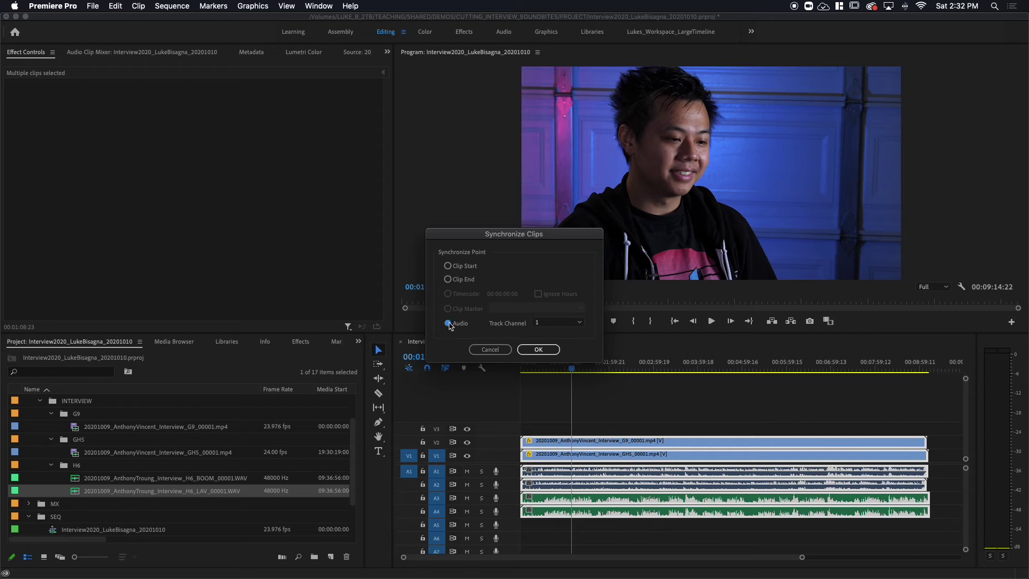
{"action": "left_click", "coordinate": [579, 324]}
{"action": "left_click", "coordinate": [583, 328]}
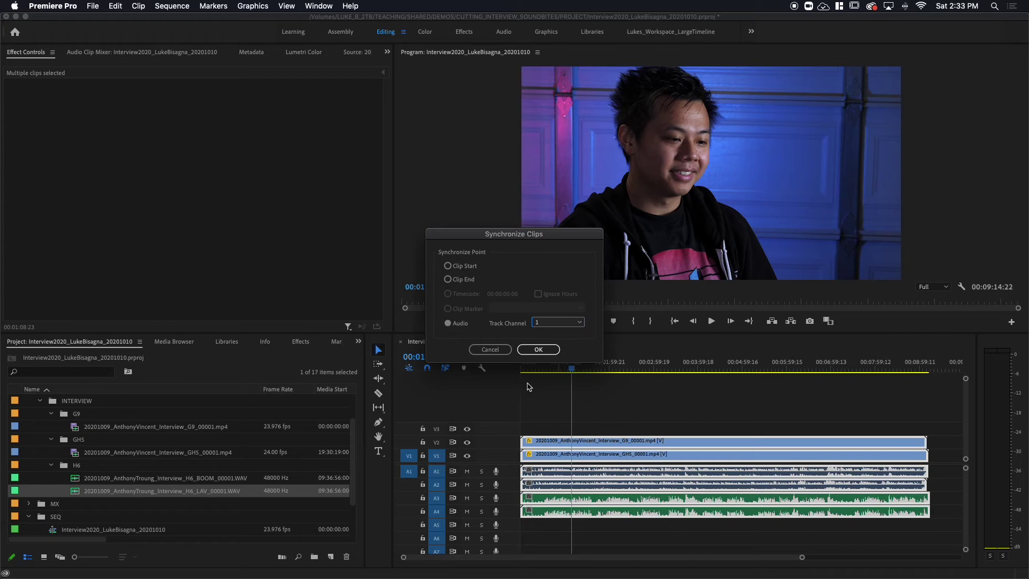
{"action": "left_click", "coordinate": [538, 350]}
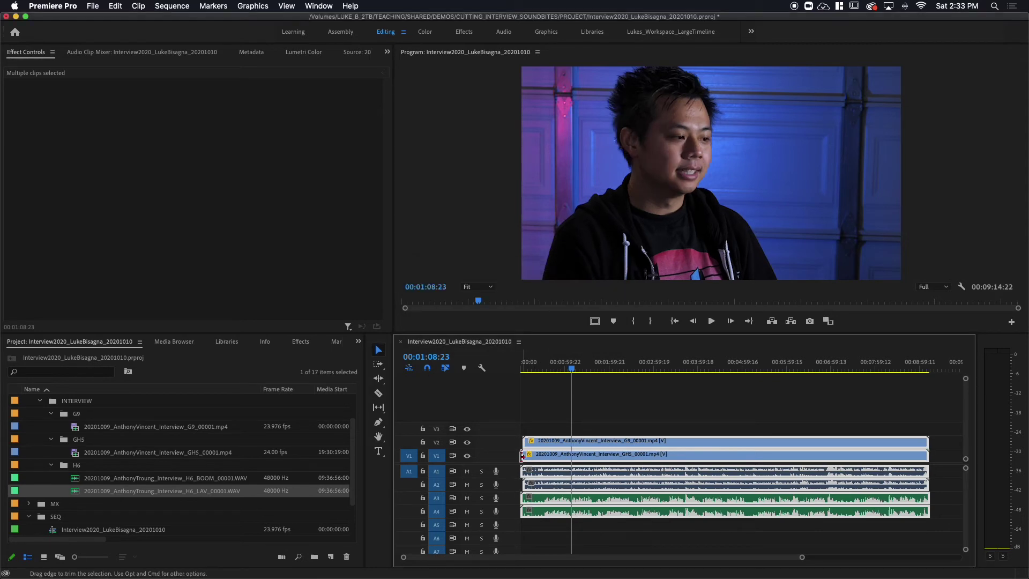
- Deselect and play back the synced clips, then drag the V1/A1 divider up to show A1-A8
{"action": "left_click", "coordinate": [584, 392]}
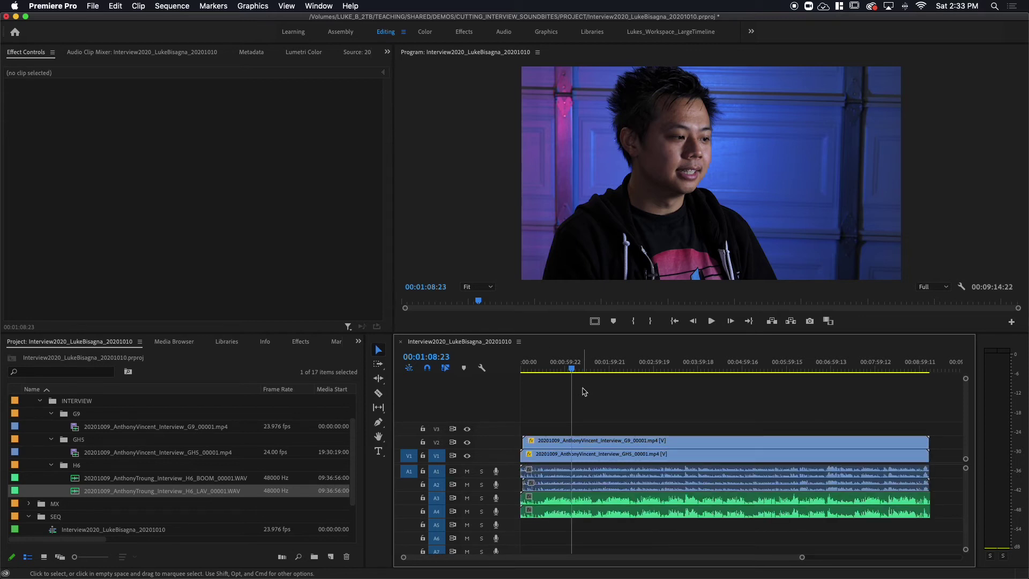
{"action": "key", "text": "space"}
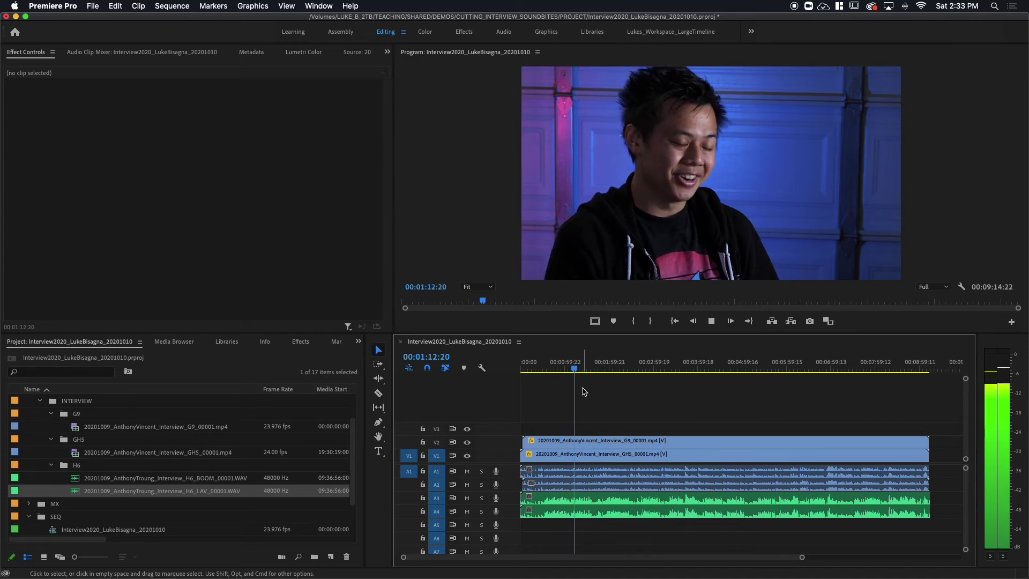
{"action": "key", "text": "space"}
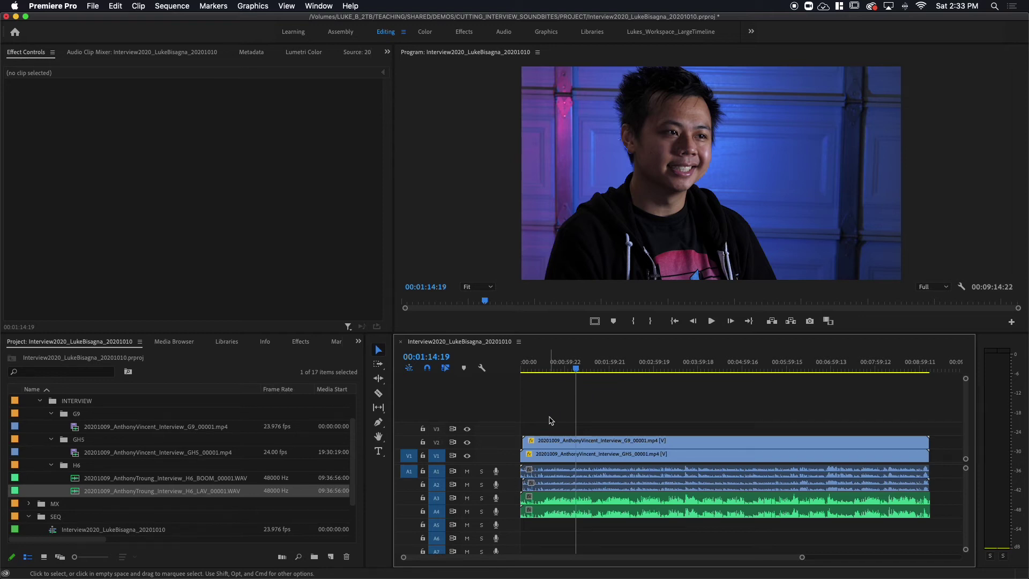
{"action": "left_click_drag", "start_coordinate": [510, 459], "coordinate": [510, 427]}
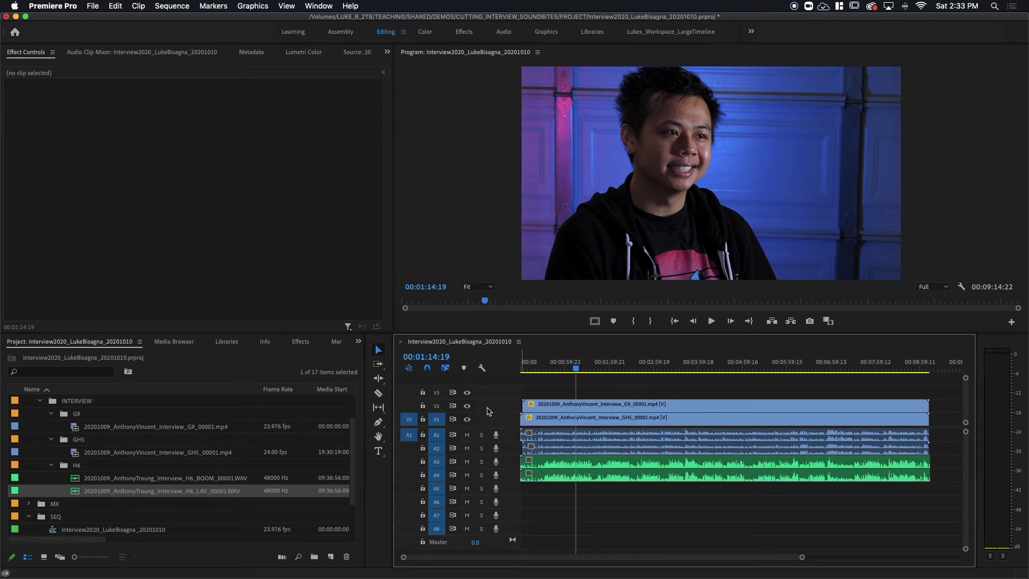
- Audition A1 soloed during playback, then move the solo to A2 and play it back
{"action": "left_click", "coordinate": [482, 436]}
{"action": "key", "text": "space"}
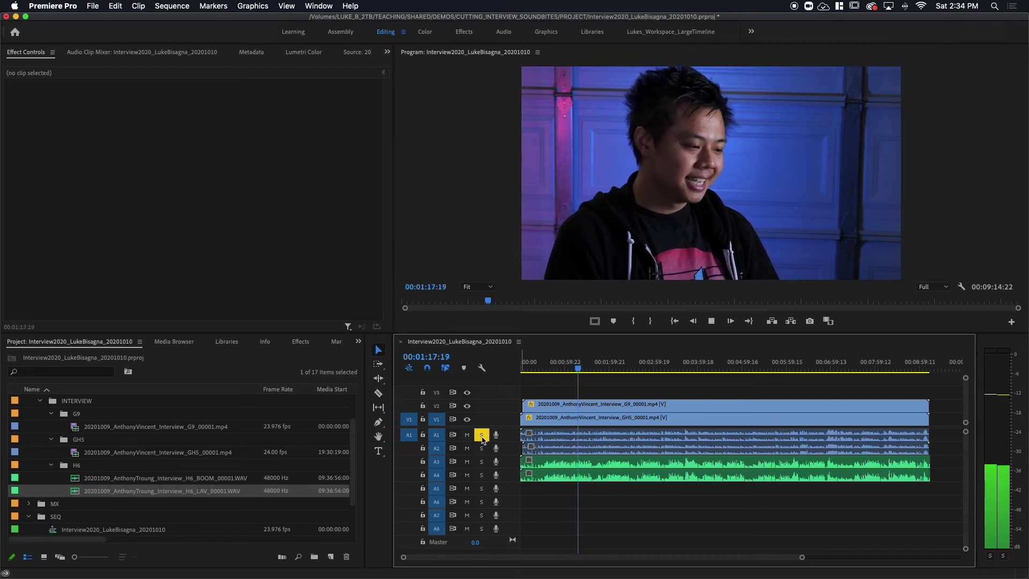
{"action": "key", "text": "space"}
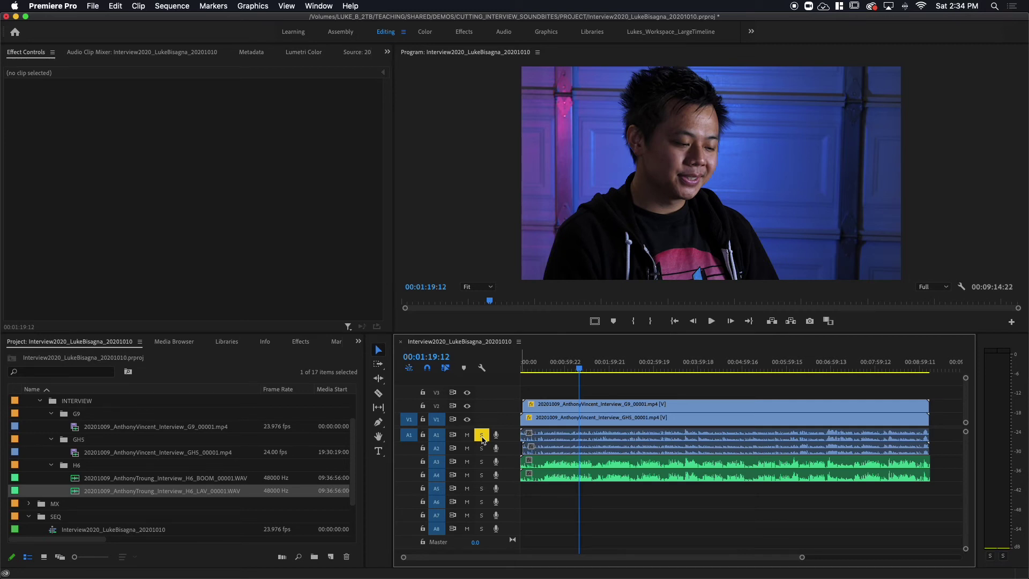
{"action": "left_click", "coordinate": [482, 435]}
{"action": "left_click", "coordinate": [481, 449]}
{"action": "key", "text": "space"}
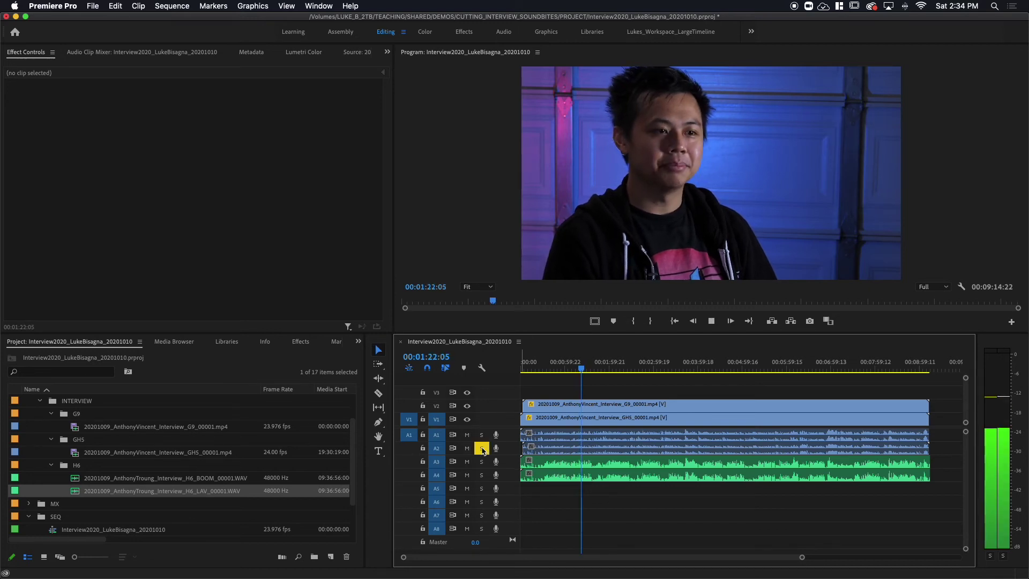
{"action": "key", "text": "space"}
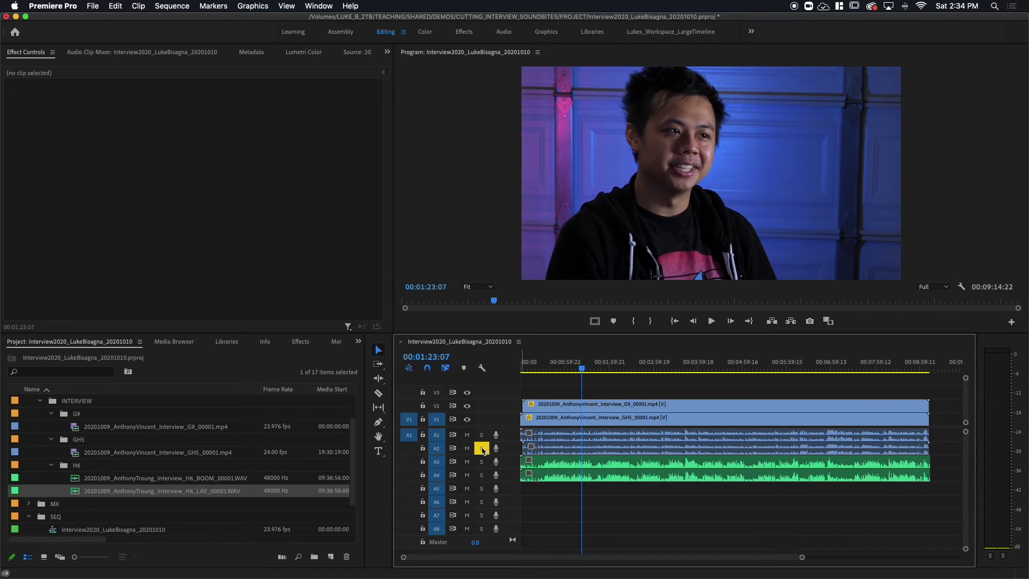
{"action": "key", "text": "space"}
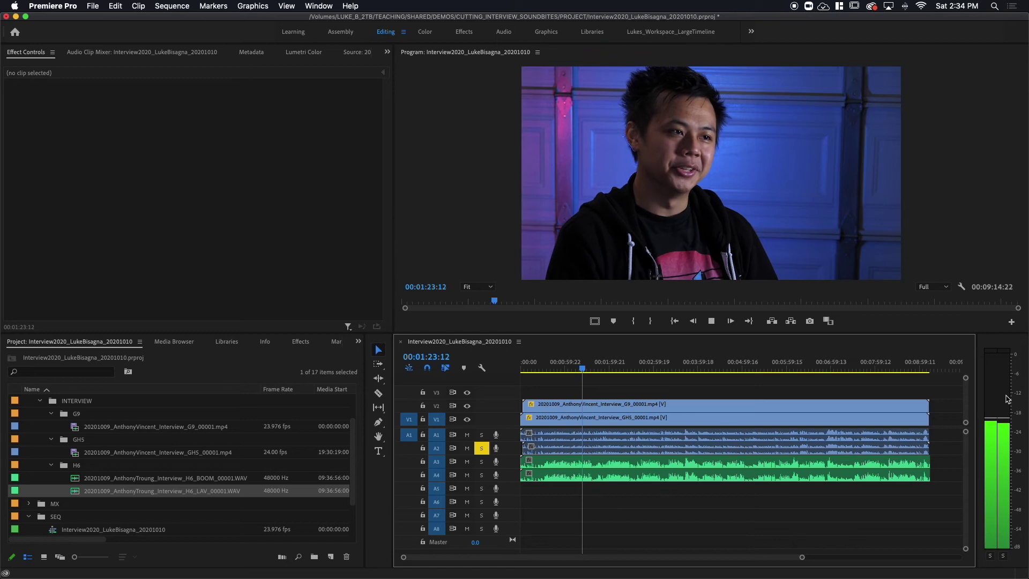
{"action": "key", "text": "space"}
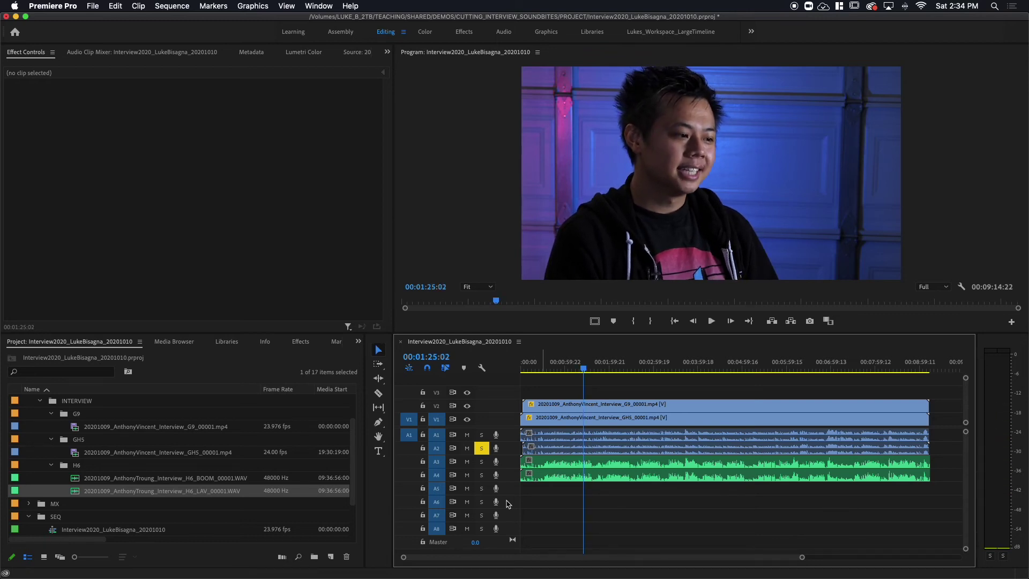
- Solo A3 and play it from about 1:11, then solo only A4 and play it
{"action": "left_click", "coordinate": [482, 462]}
{"action": "left_click_drag", "start_coordinate": [587, 362], "coordinate": [573, 362]}
{"action": "key", "text": "space"}
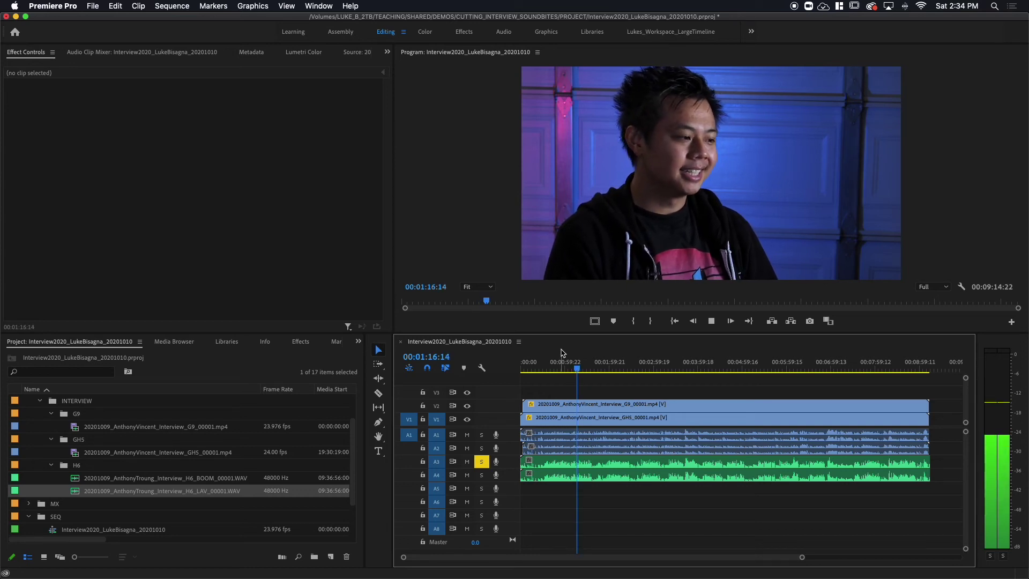
{"action": "key", "text": "space"}
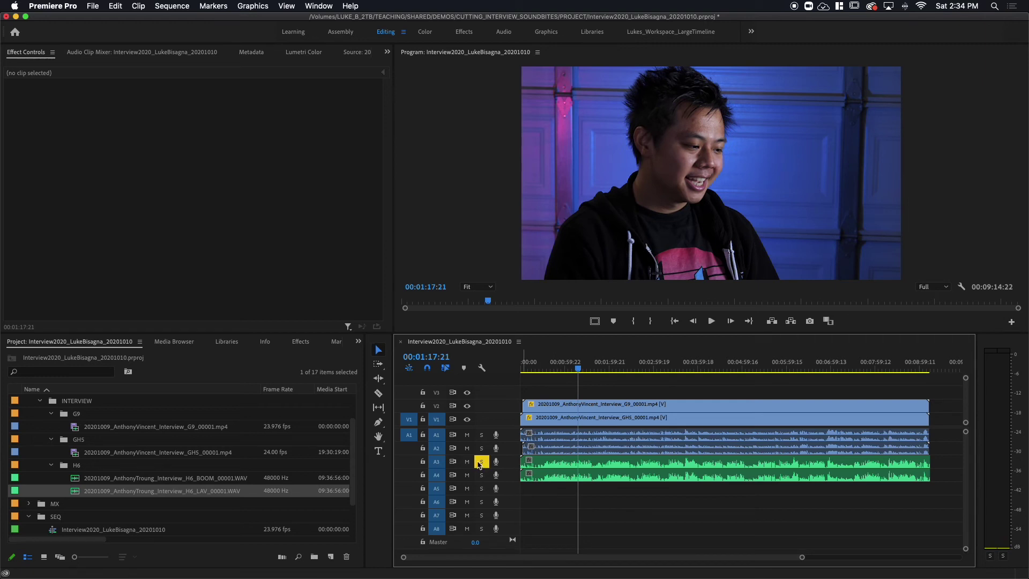
{"action": "left_click", "coordinate": [482, 462]}
{"action": "left_click", "coordinate": [482, 475]}
{"action": "key", "text": "space"}
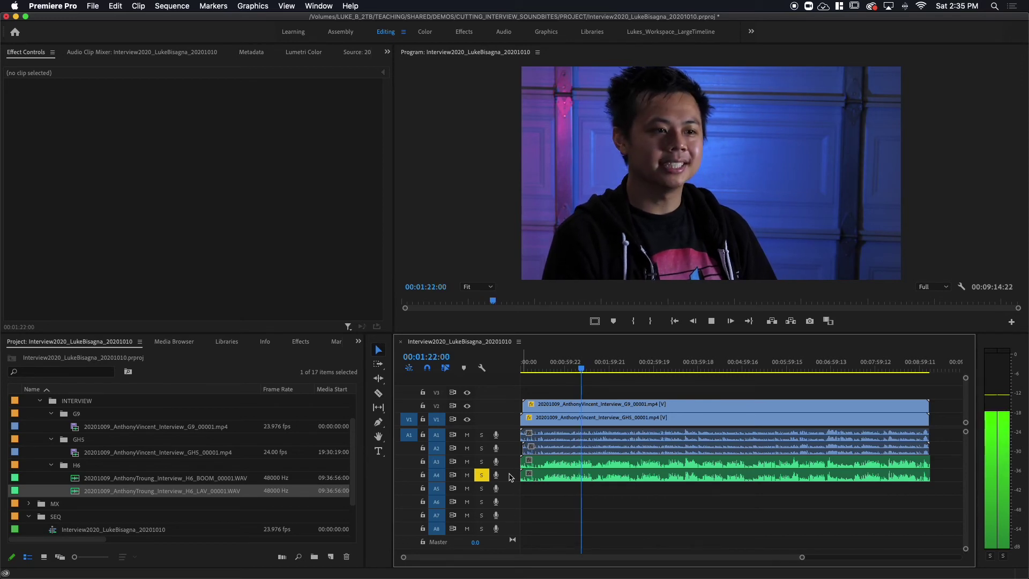
{"action": "key", "text": "space"}
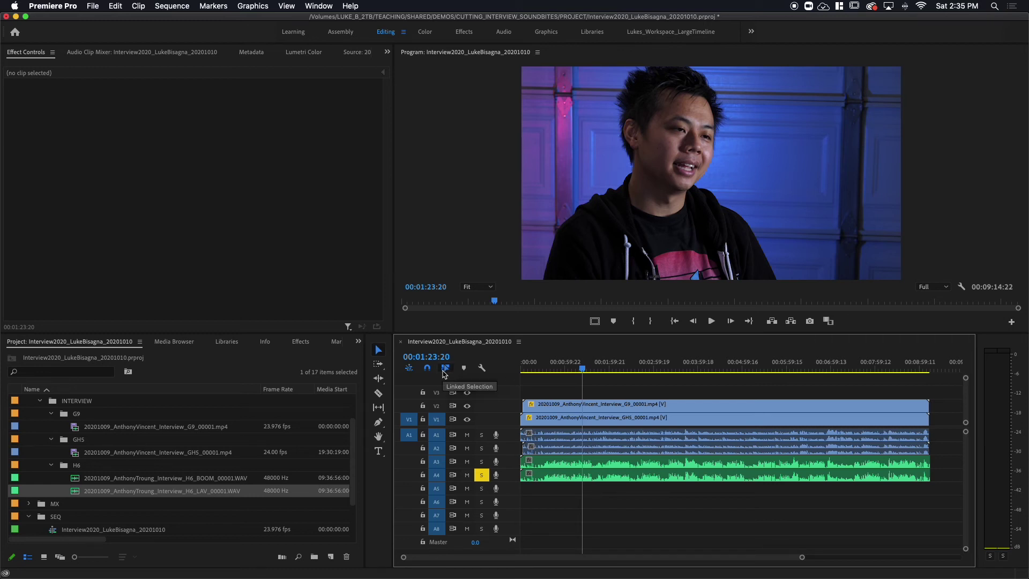
- Turn off linked selection and delete the GH5 camera's own audio clip from A1
{"action": "left_click", "coordinate": [558, 440]}
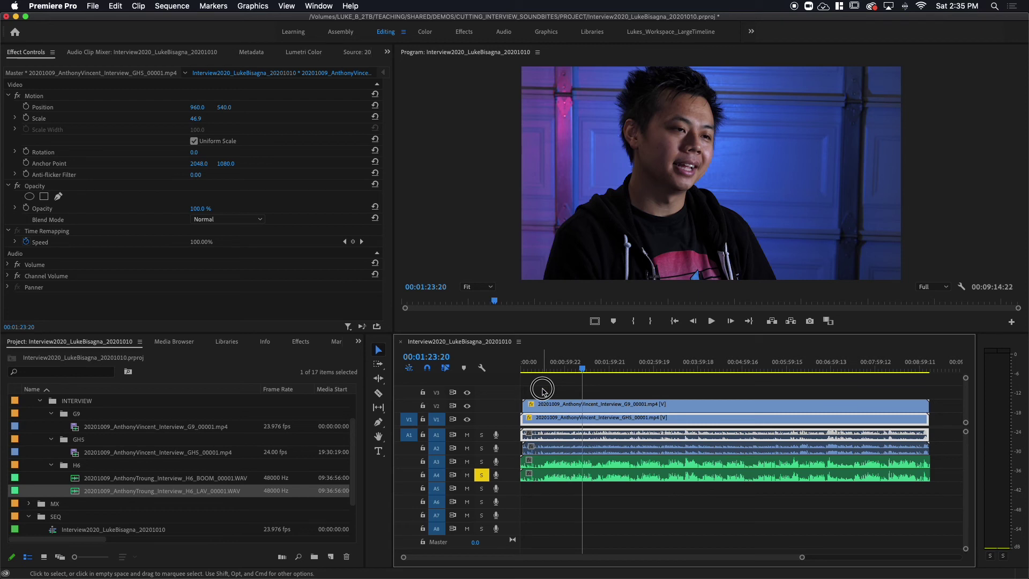
{"action": "left_click", "coordinate": [539, 387]}
{"action": "left_click", "coordinate": [446, 369]}
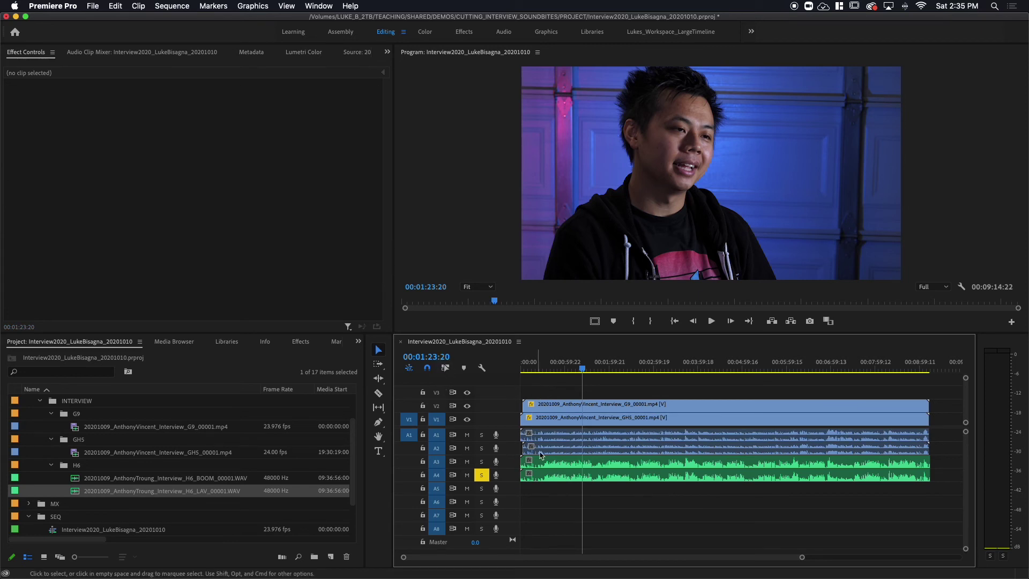
{"action": "left_click", "coordinate": [557, 438]}
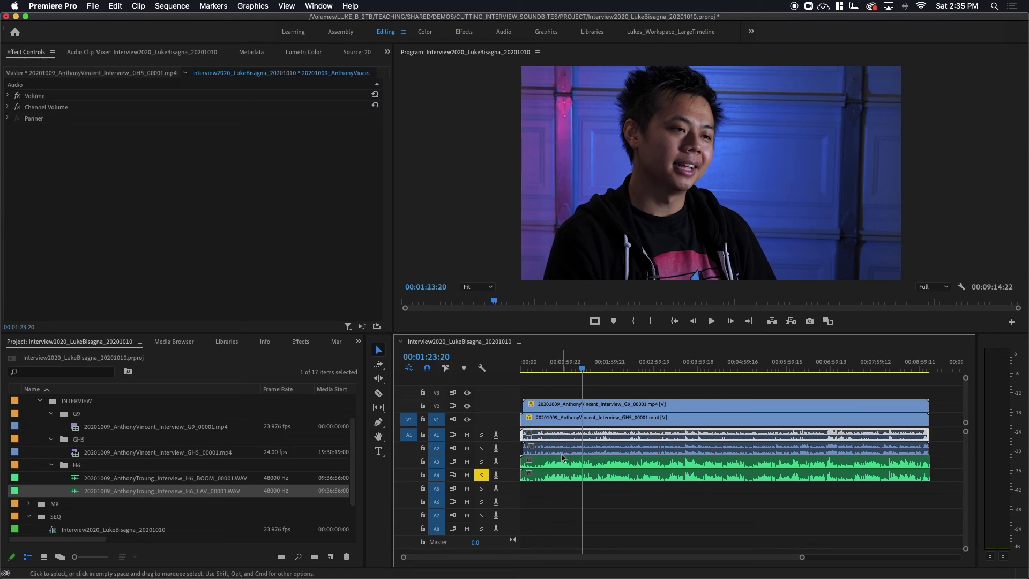
{"action": "key", "text": "Delete"}
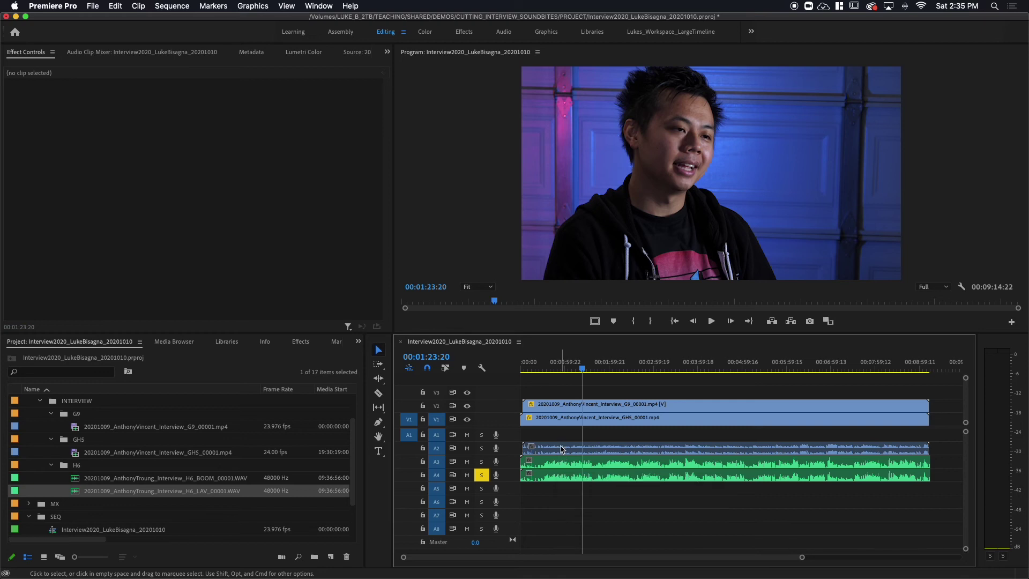
- Delete the G9 camera's audio from A2, select the external clips, and unsolo A4
{"action": "left_click", "coordinate": [562, 449]}
{"action": "key", "text": "Delete"}
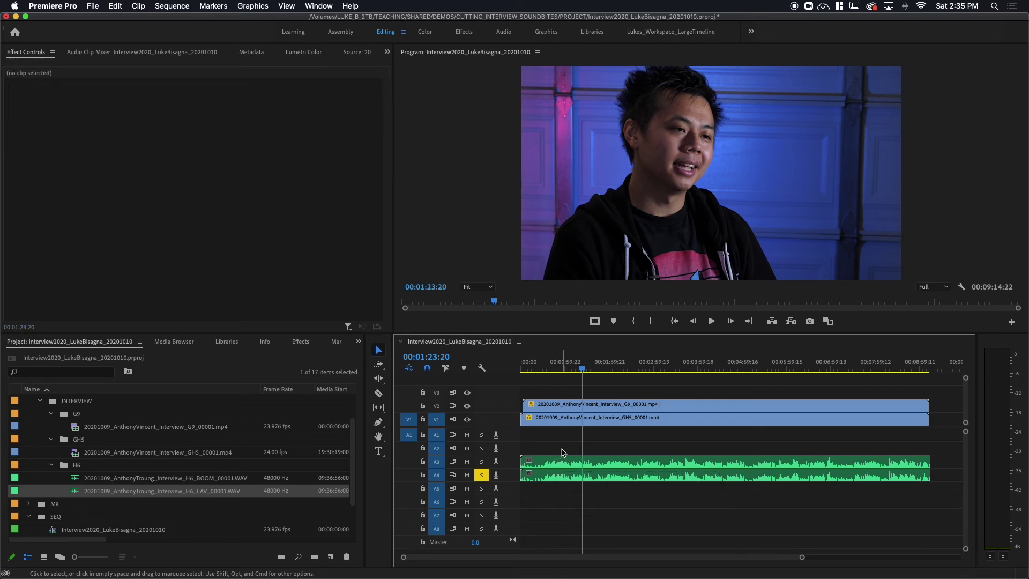
{"action": "left_click_drag", "start_coordinate": [556, 443], "coordinate": [608, 445]}
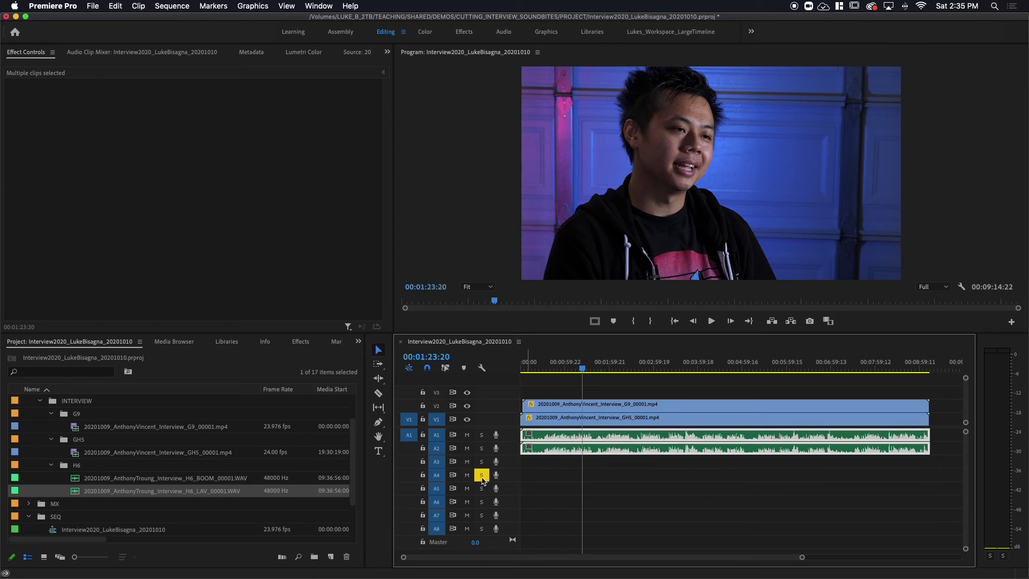
{"action": "left_click", "coordinate": [481, 475]}
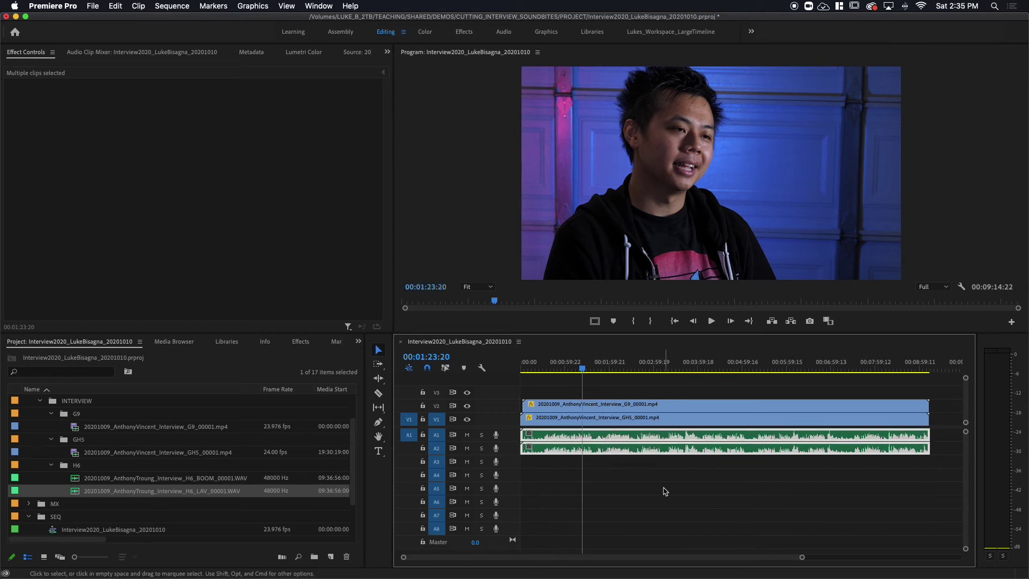
- Place the playhead at 00:00:46:09, deselect the audio clips, and play the full mix
{"action": "left_click", "coordinate": [555, 366]}
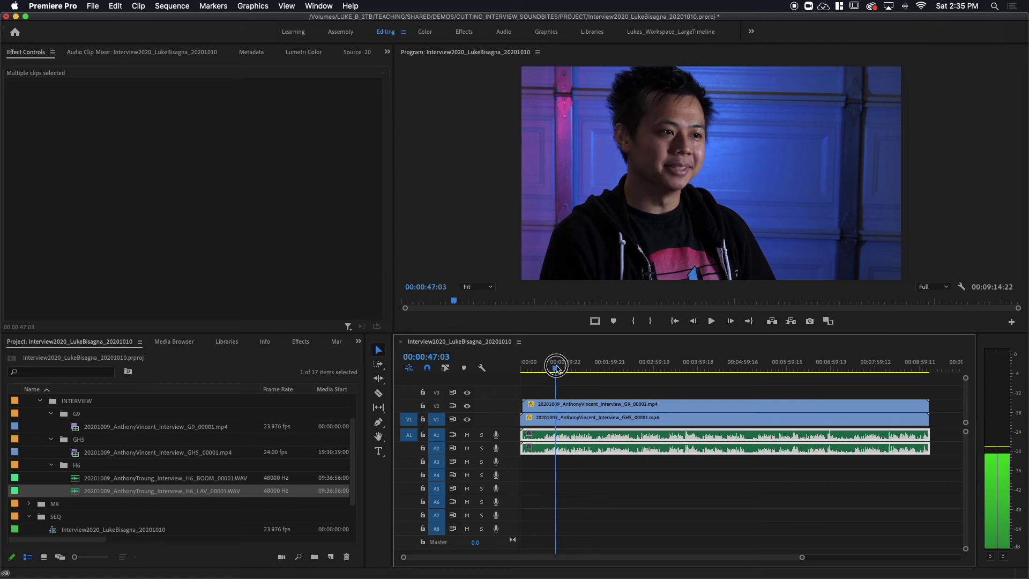
{"action": "left_click", "coordinate": [583, 499]}
{"action": "key", "text": "space"}
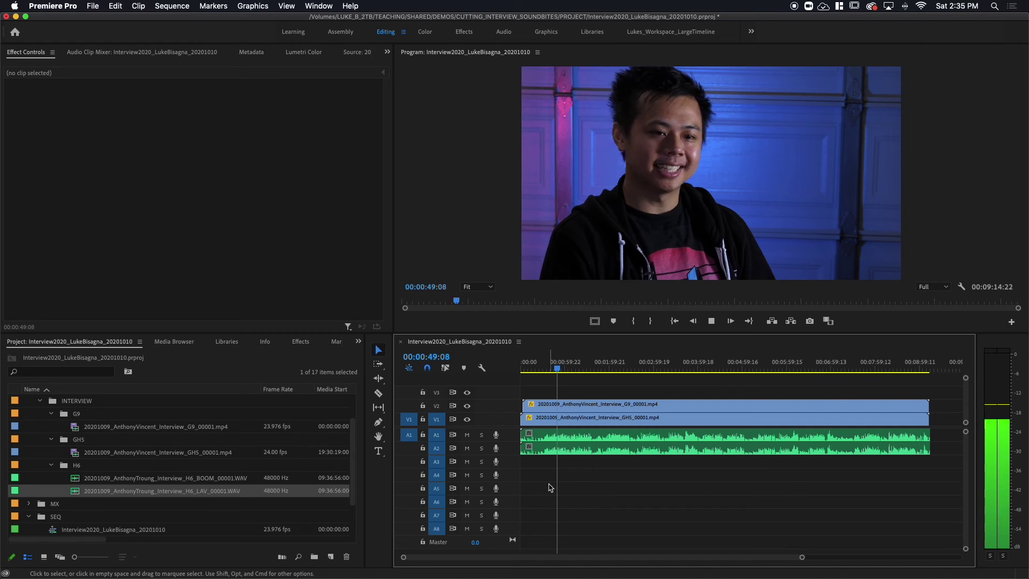
{"action": "key", "text": "space"}
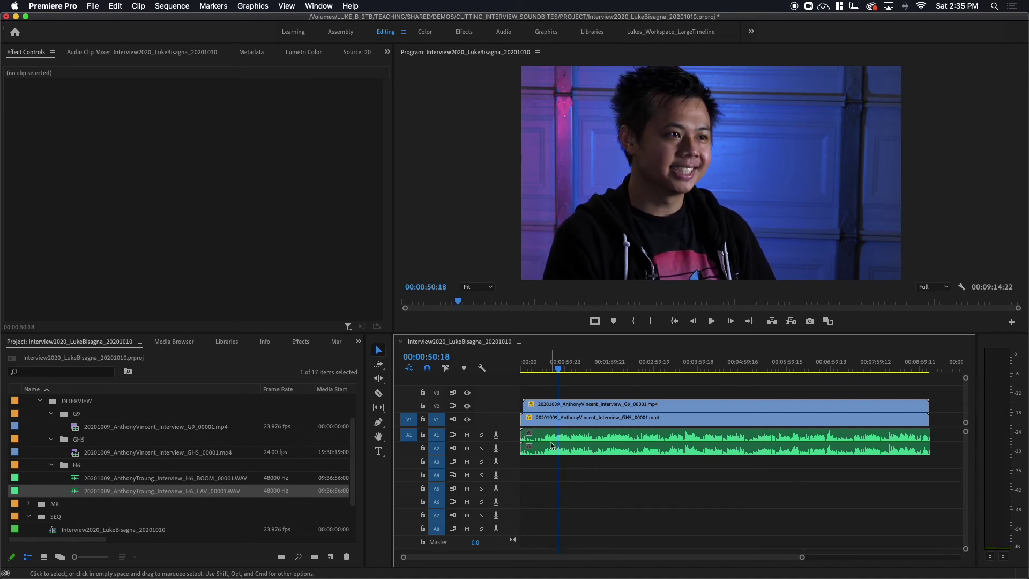
- Play A1 soloed, then A2 soloed, and finally clear the A2 solo
{"action": "left_click", "coordinate": [481, 435]}
{"action": "key", "text": "space"}
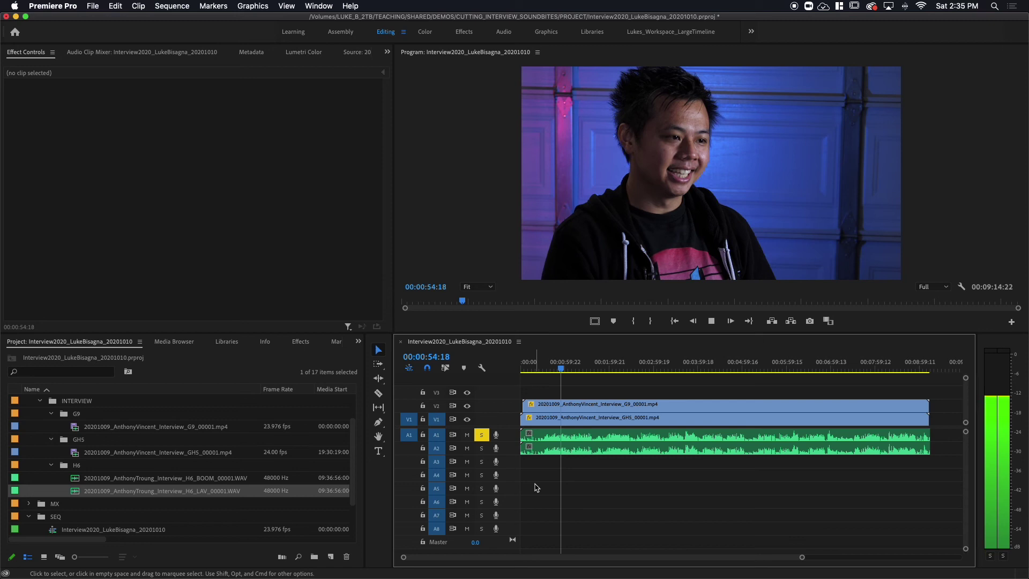
{"action": "key", "text": "space"}
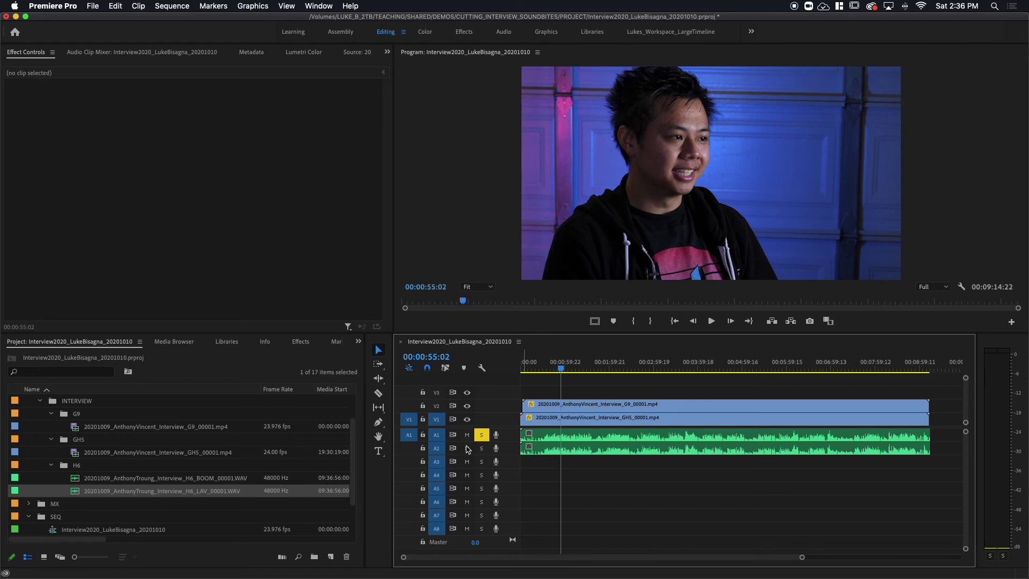
{"action": "left_click", "coordinate": [482, 435]}
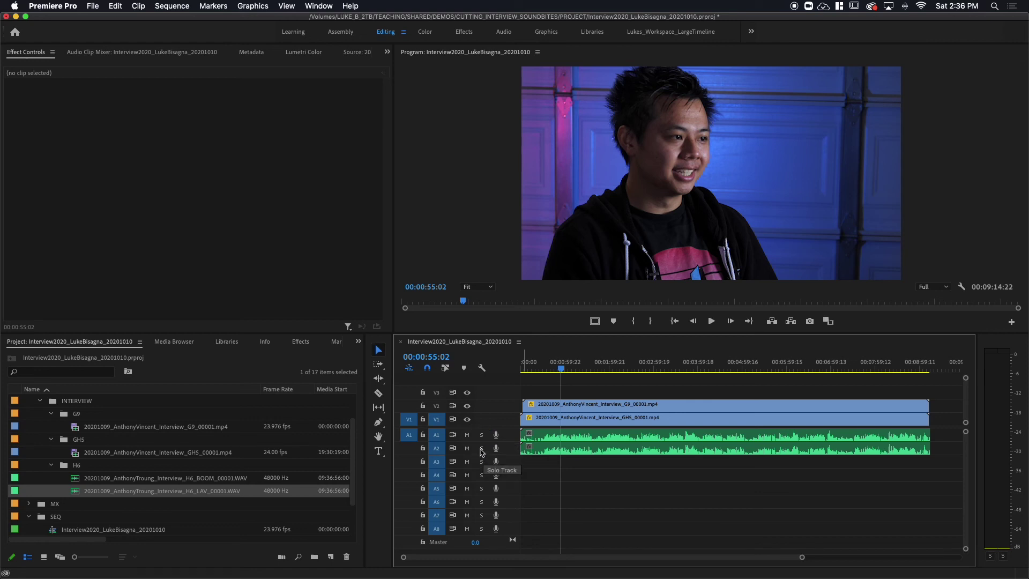
{"action": "left_click", "coordinate": [482, 449]}
{"action": "key", "text": "space"}
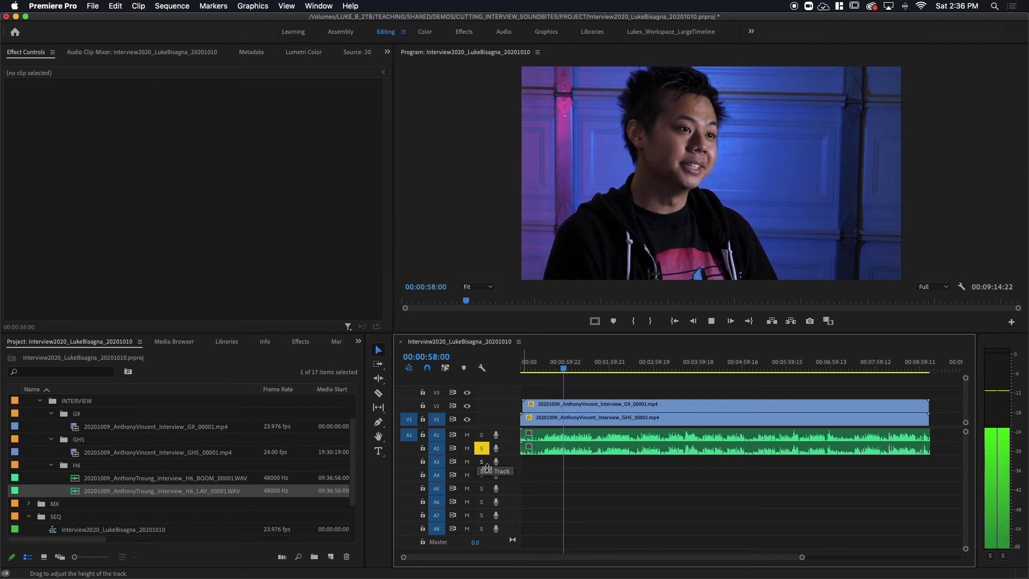
{"action": "key", "text": "space"}
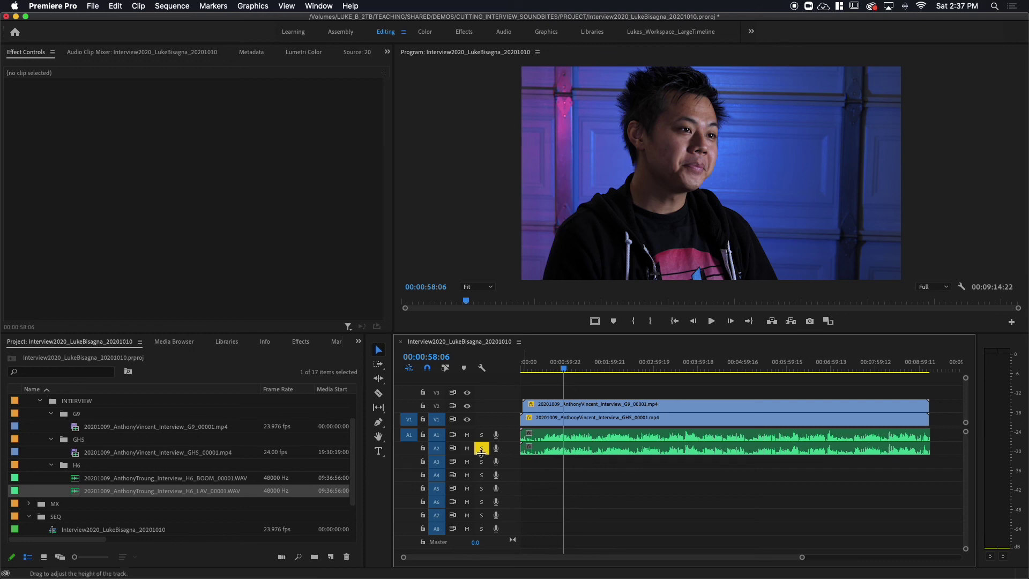
{"action": "left_click", "coordinate": [482, 448]}
- Disable the boom clip on A1 and play the sequence without it
{"action": "left_click", "coordinate": [556, 436]}
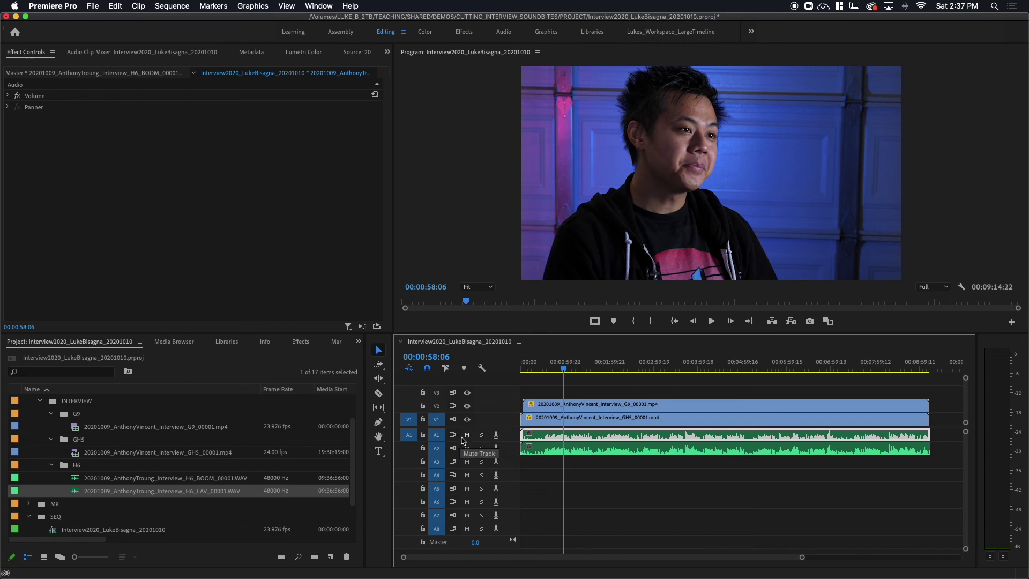
{"action": "right_click", "coordinate": [580, 439]}
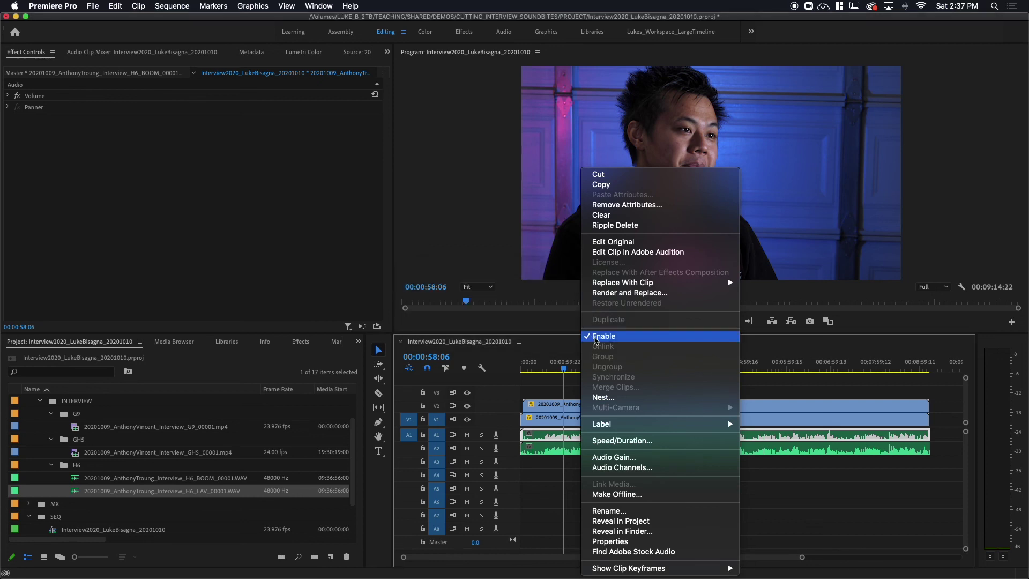
{"action": "key", "text": "Escape"}
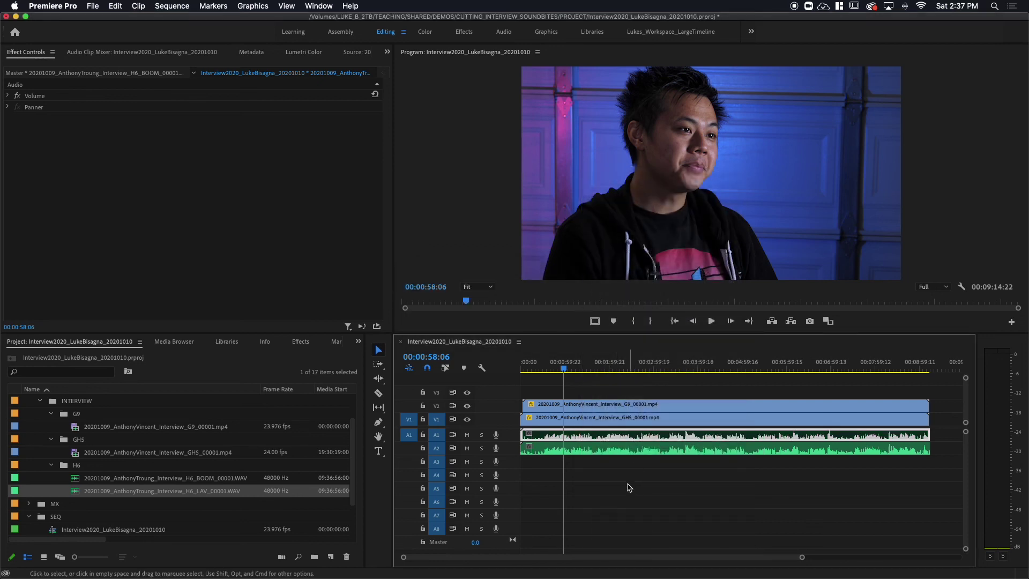
{"action": "left_click", "coordinate": [619, 486]}
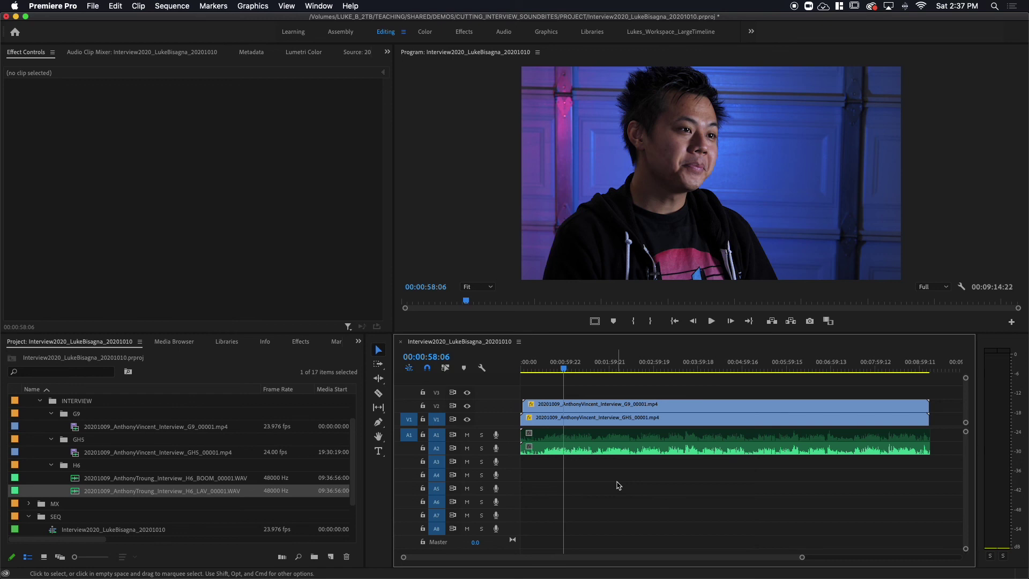
{"action": "key", "text": "space"}
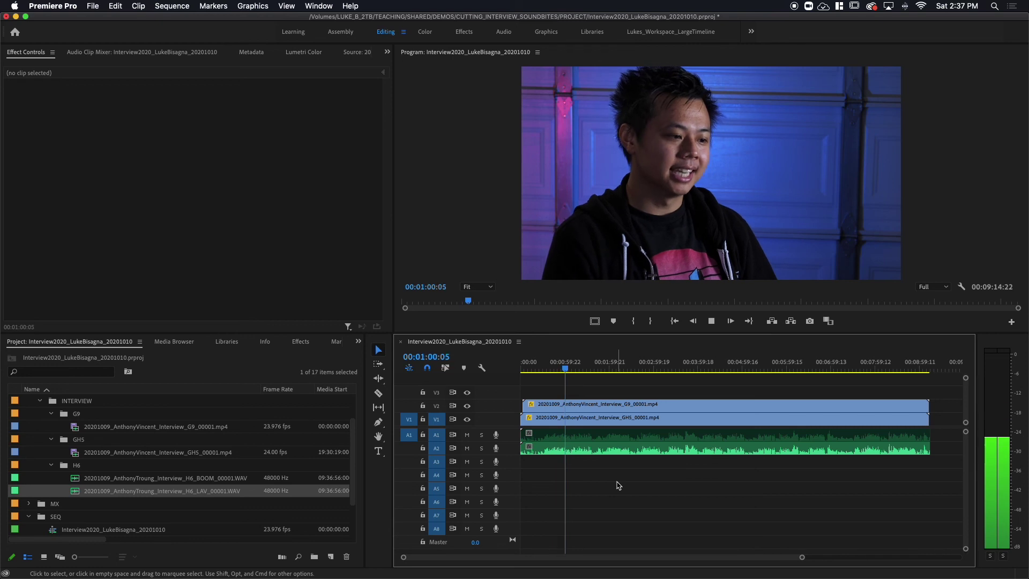
{"action": "key", "text": "space"}
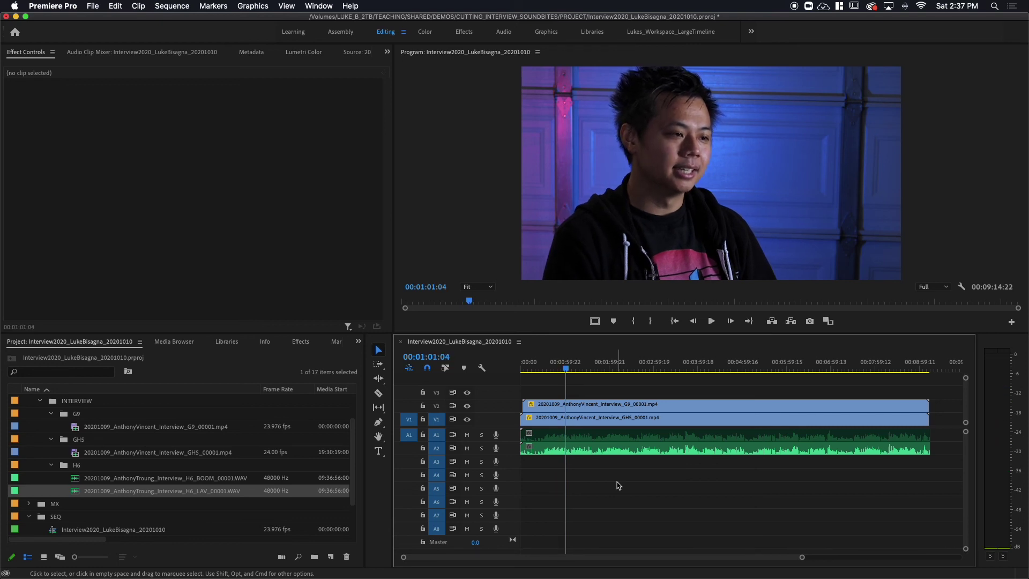
- Re-enable the boom clip on A1 through its context menu and reselect it
{"action": "left_click", "coordinate": [605, 439]}
{"action": "right_click", "coordinate": [606, 439]}
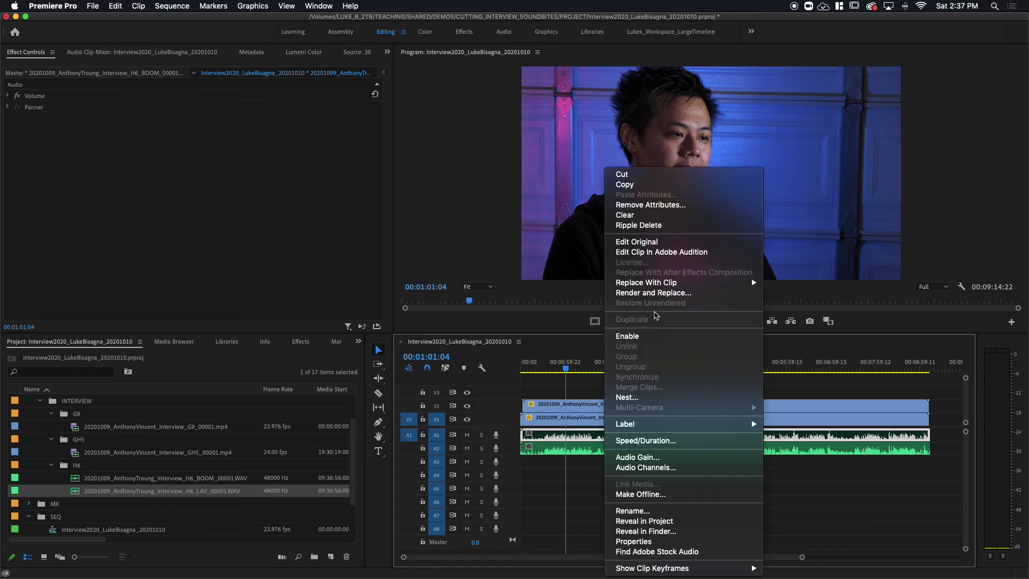
{"action": "left_click", "coordinate": [572, 472]}
{"action": "left_click", "coordinate": [630, 503]}
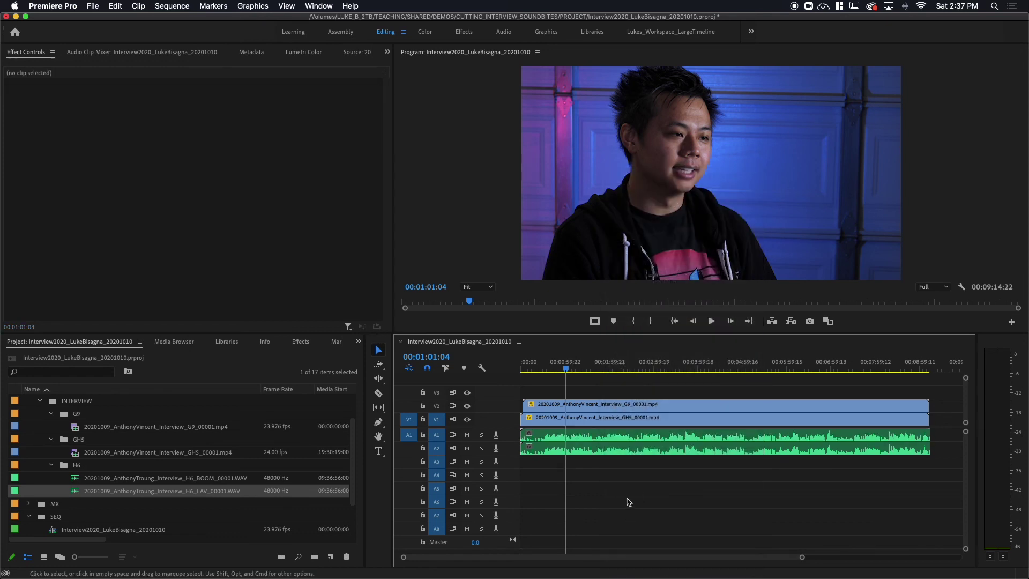
{"action": "left_click", "coordinate": [586, 440]}
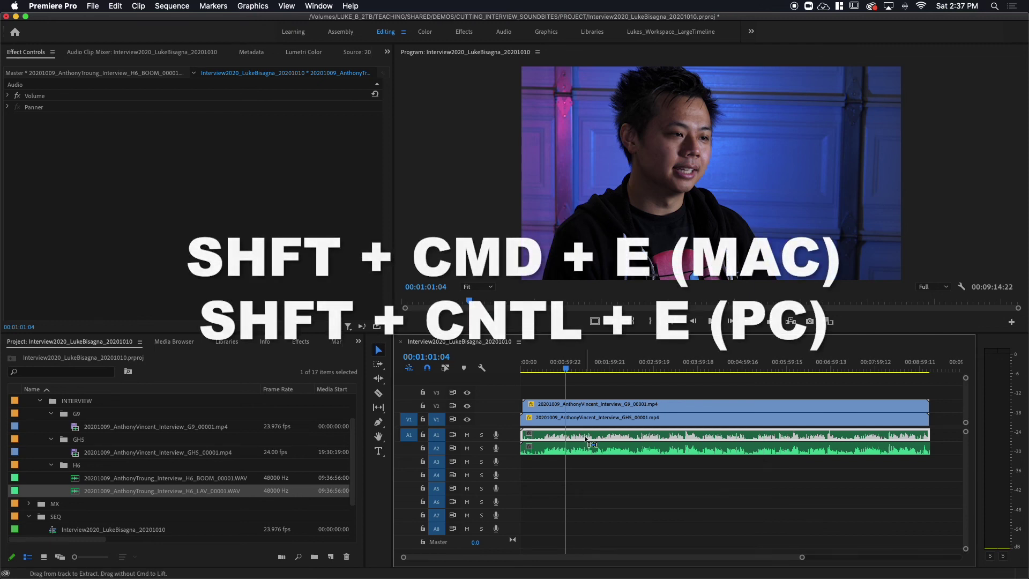
- Disable the A1 boom clip with Shift+Cmd+E, then toggle the V2 G9 clip off and back on
{"action": "key", "text": "shift+super+e"}
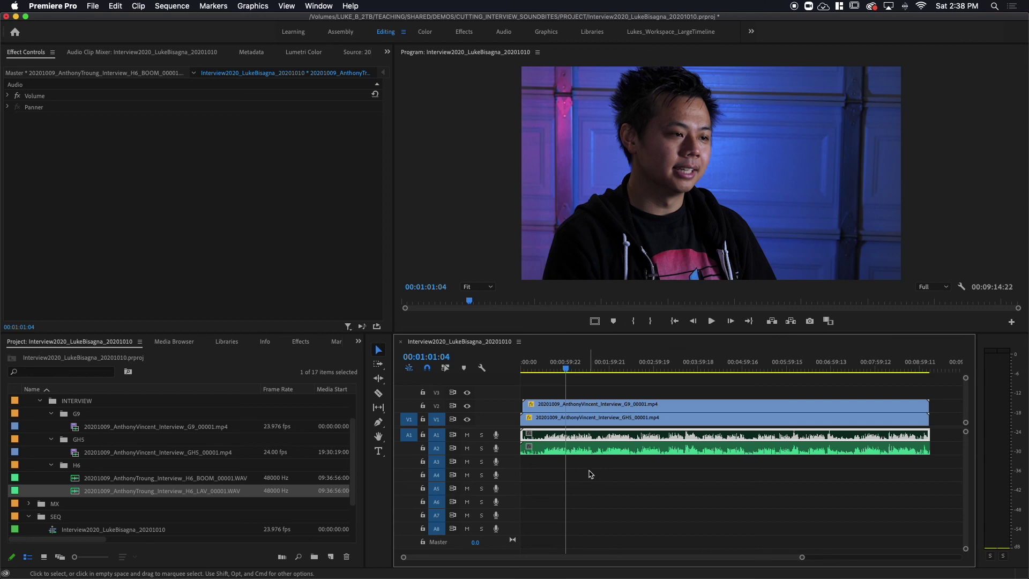
{"action": "left_click", "coordinate": [591, 469]}
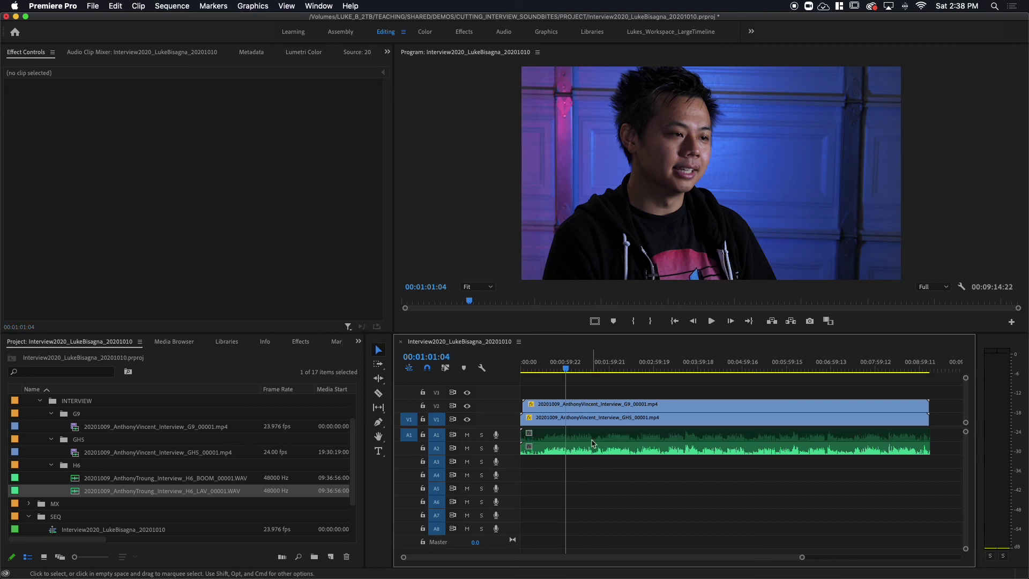
{"action": "left_click", "coordinate": [594, 406]}
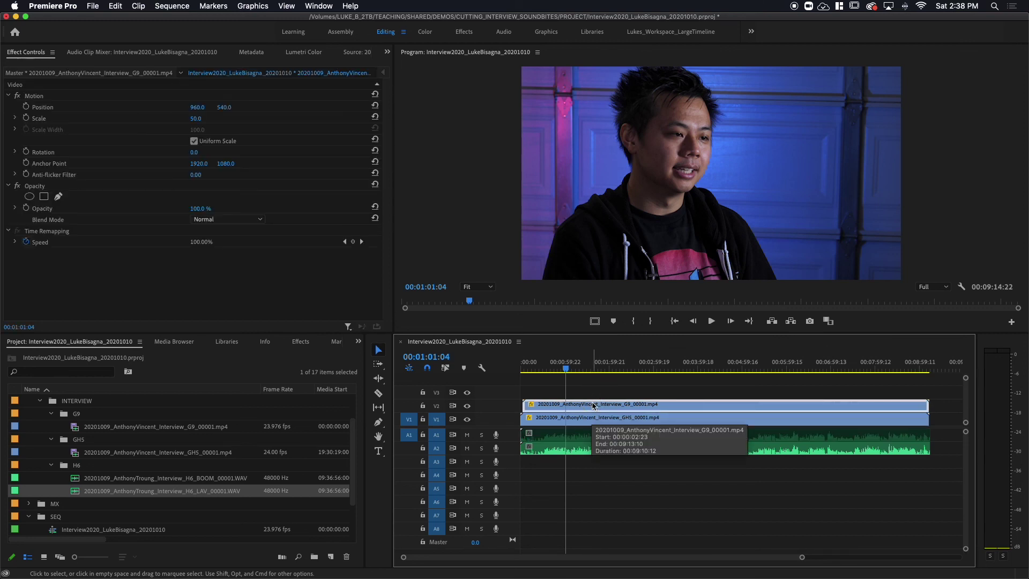
{"action": "key", "text": "shift+super+e"}
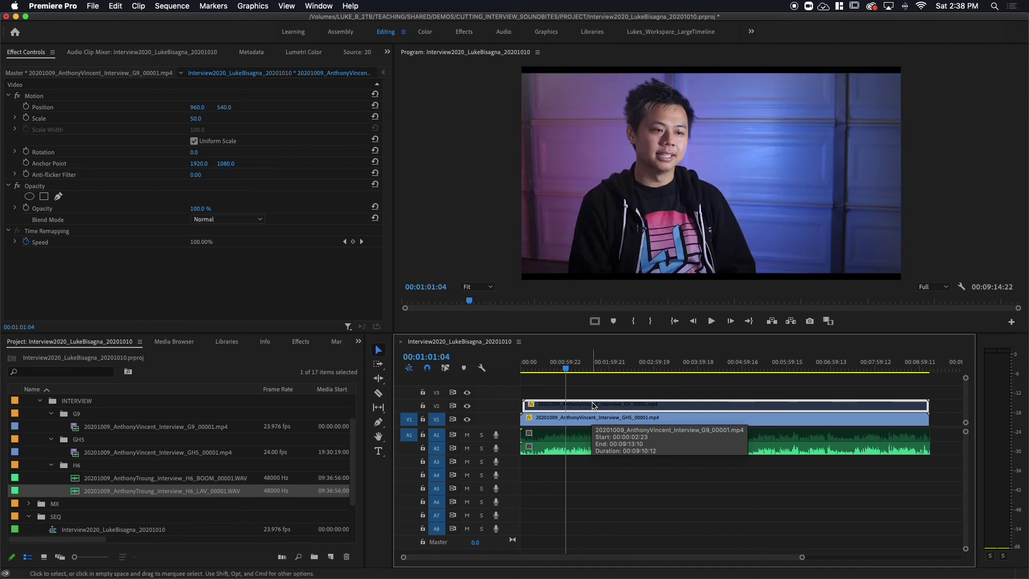
{"action": "key", "text": "shift+super+e"}
{"action": "key", "text": "shift+super+e"}
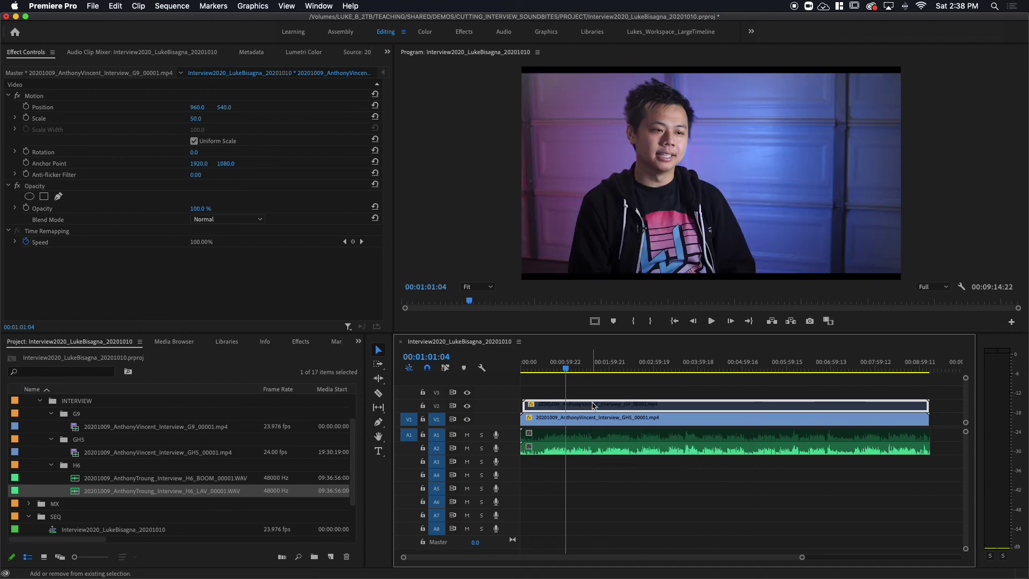
{"action": "key", "text": "shift+super+e"}
{"action": "right_click", "coordinate": [594, 406]}
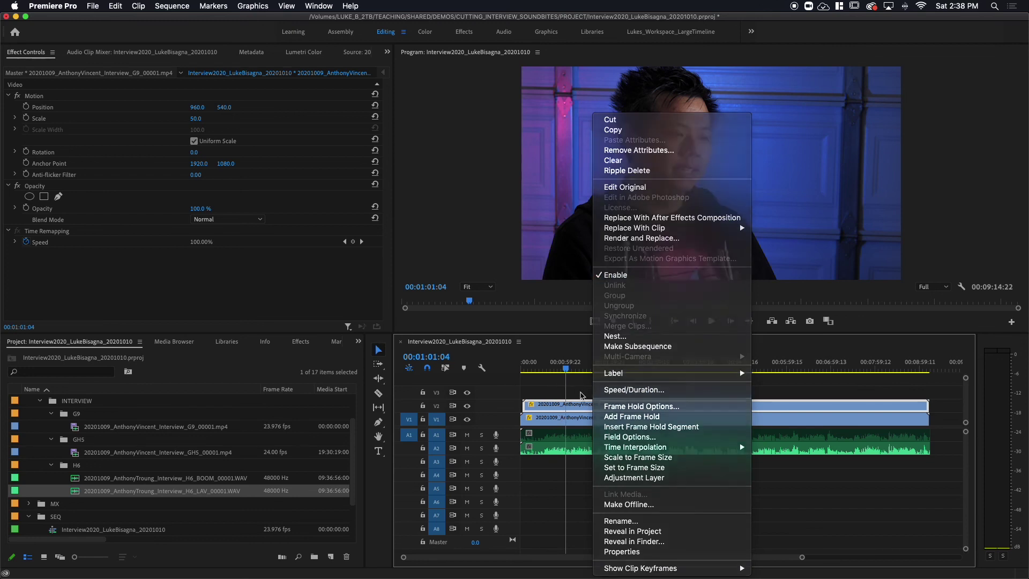
{"action": "left_click", "coordinate": [583, 407]}
{"action": "left_click", "coordinate": [586, 395]}
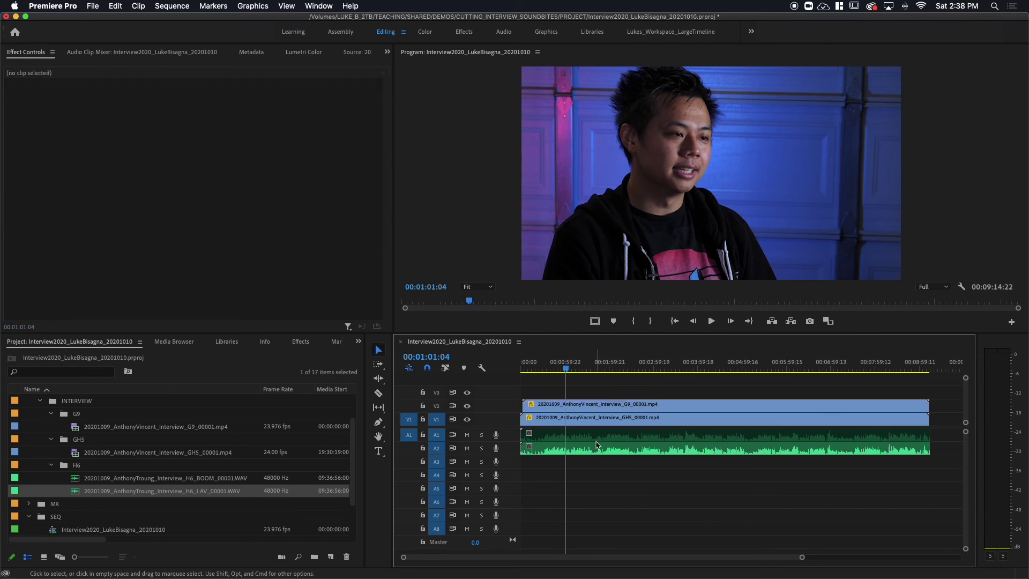
- Cmd+Option-drag the boom clip from A1 onto A2, swapping it with the lav clip
{"action": "mouse_move", "coordinate": [610, 437]}
{"action": "left_mouse_down"}
{"action": "mouse_move", "coordinate": [606, 467]}
{"action": "mouse_move", "coordinate": [603, 455]}
{"action": "left_mouse_up"}
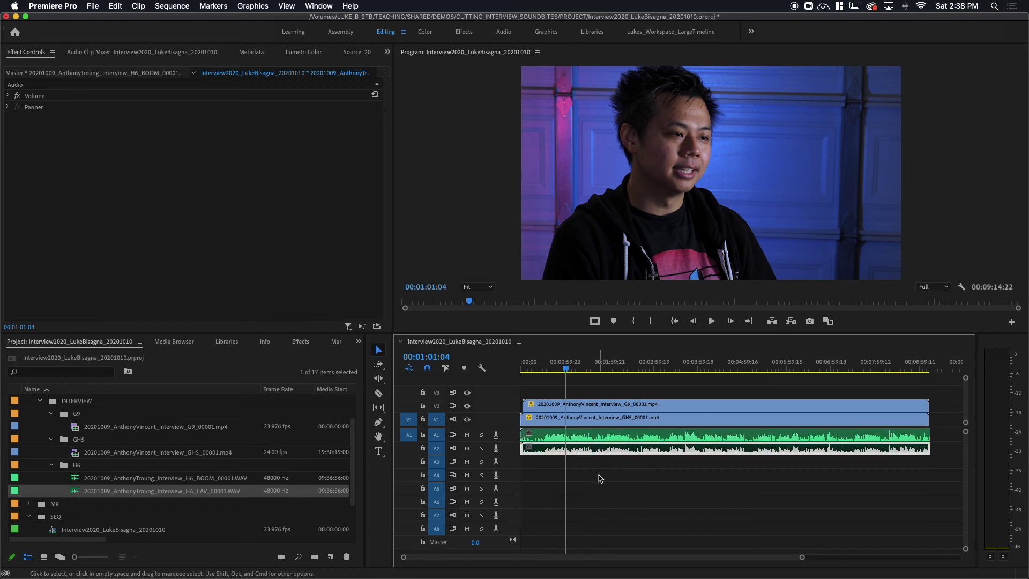
{"action": "left_click", "coordinate": [605, 468]}
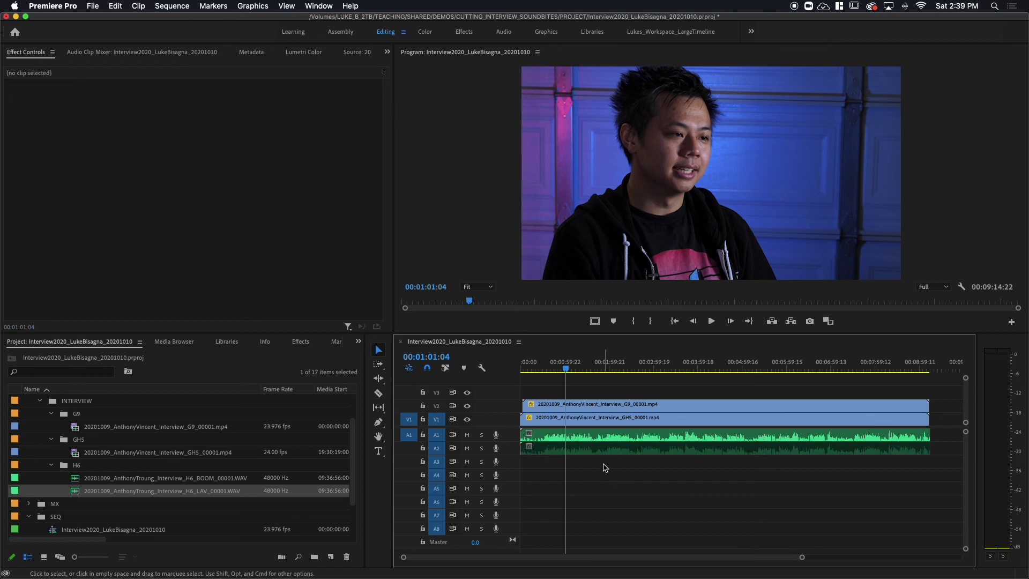